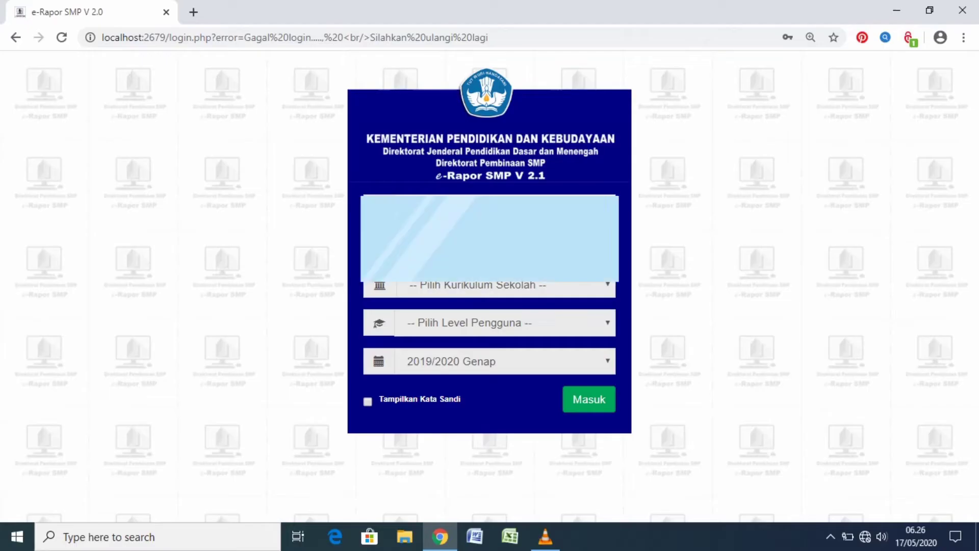
Log in with the saved username and password, choosing the K-2013 Paket curriculum and the Guru user level, and dismiss the password-saving offer
left_click(503, 209)
left_click(503, 209)
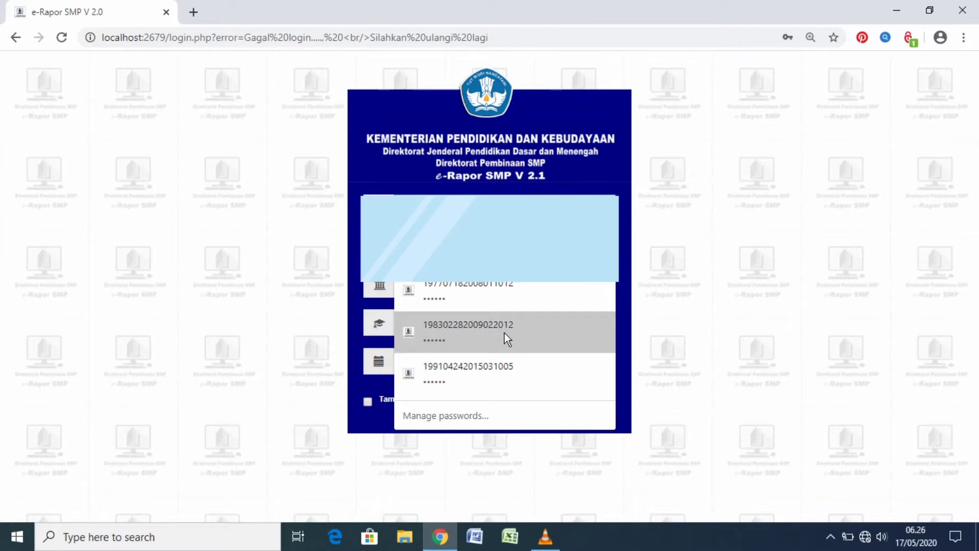
left_click(500, 383)
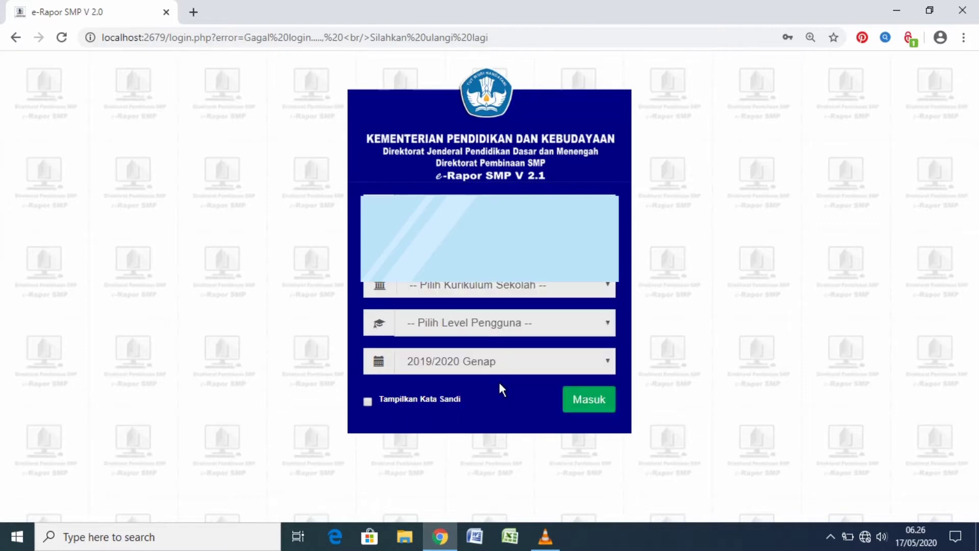
left_click(615, 288)
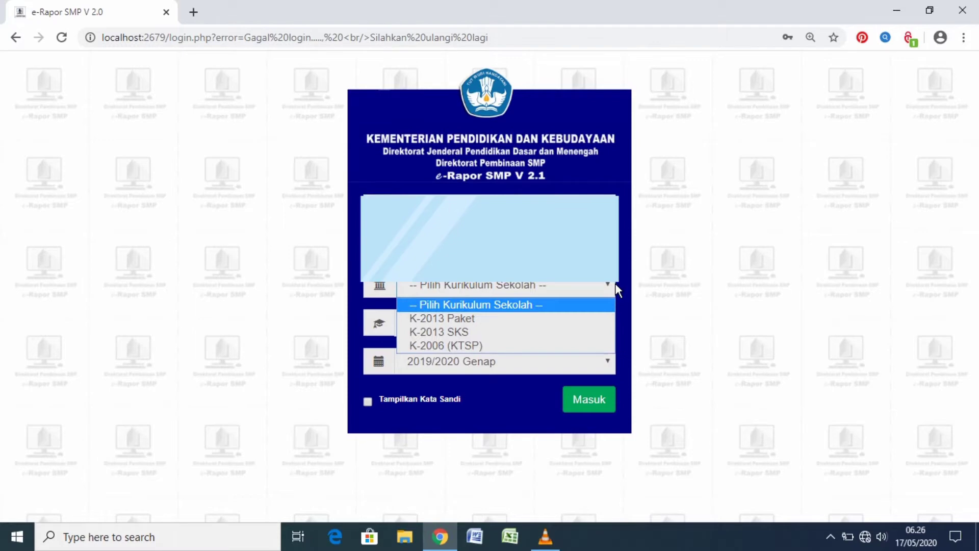
left_click(544, 318)
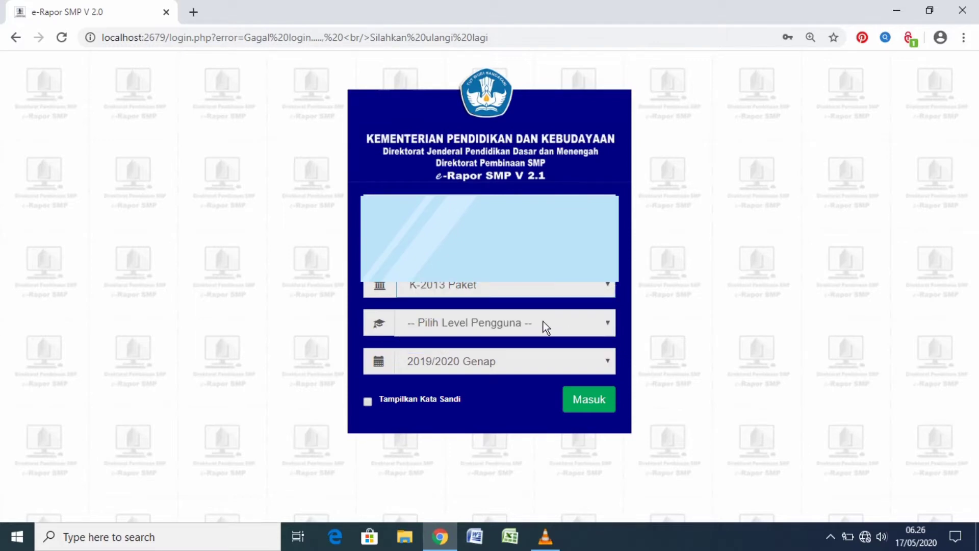
left_click(604, 319)
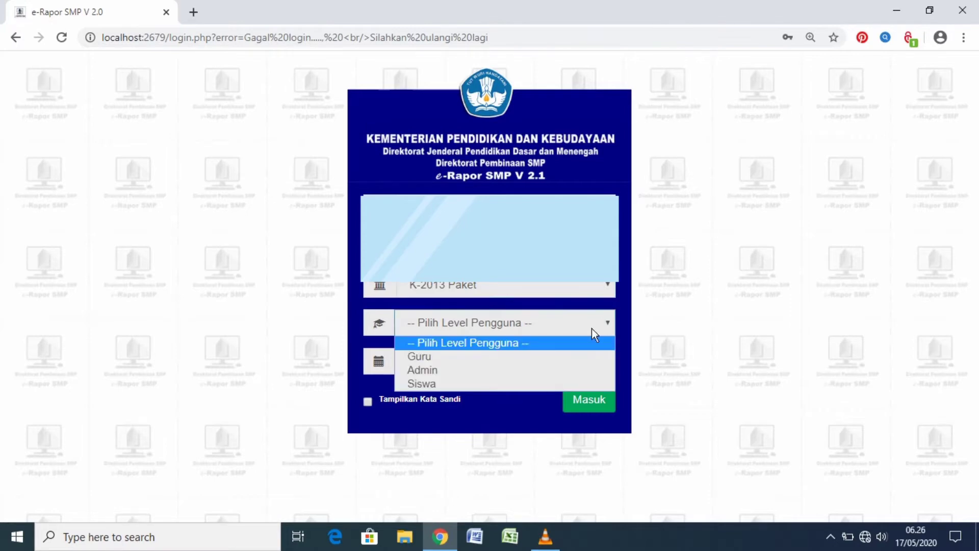
left_click(562, 360)
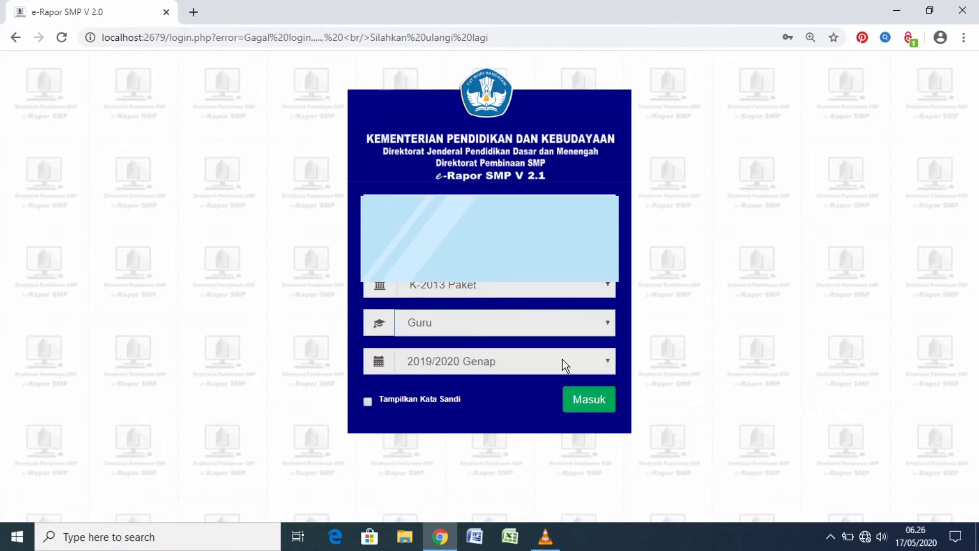
left_click(587, 403)
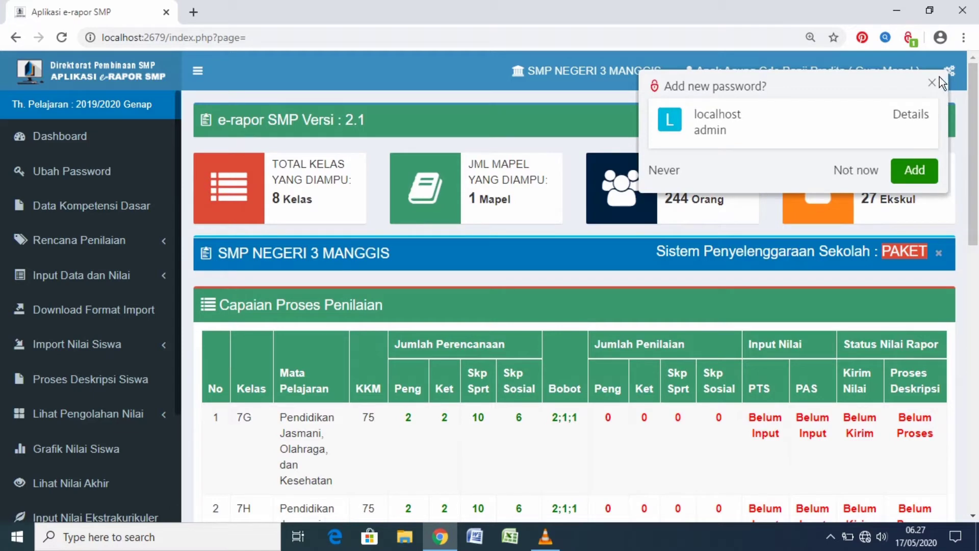
left_click(933, 83)
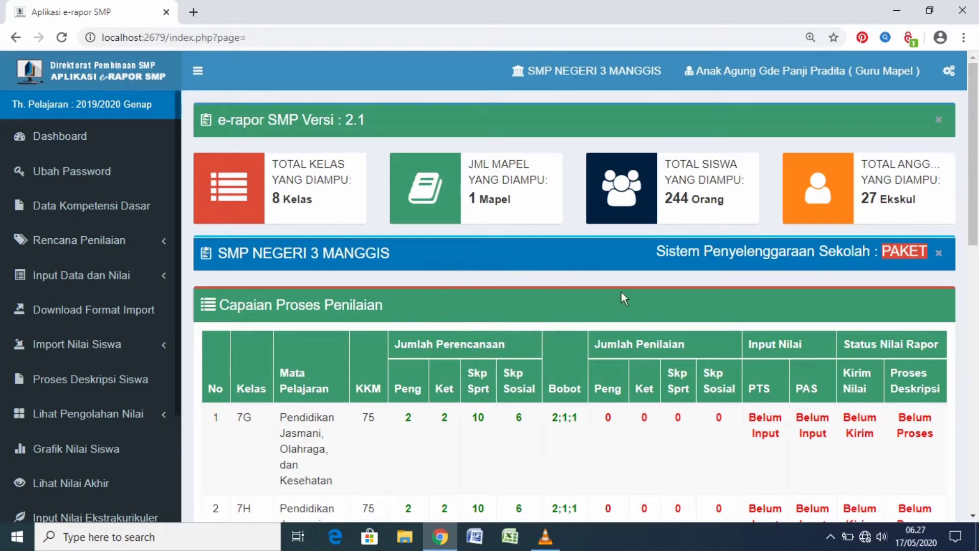
Change the account's access level from Guru Mapel to Wali Kelas and confirm the change
left_click(850, 71)
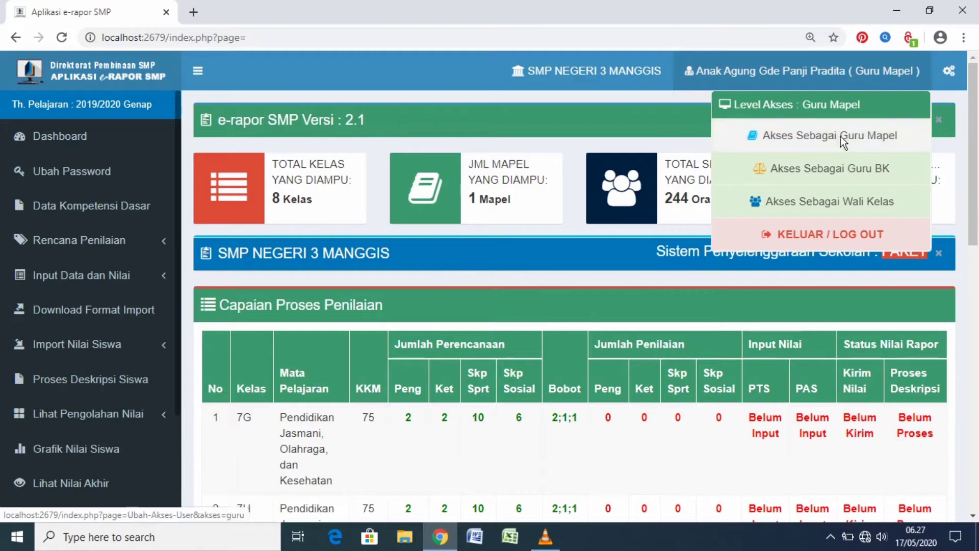
left_click(839, 208)
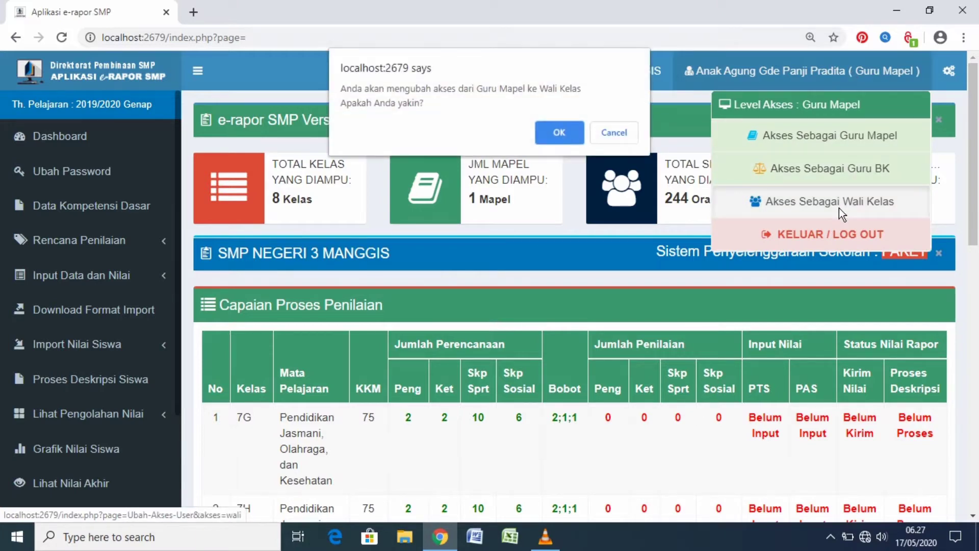
left_click(559, 134)
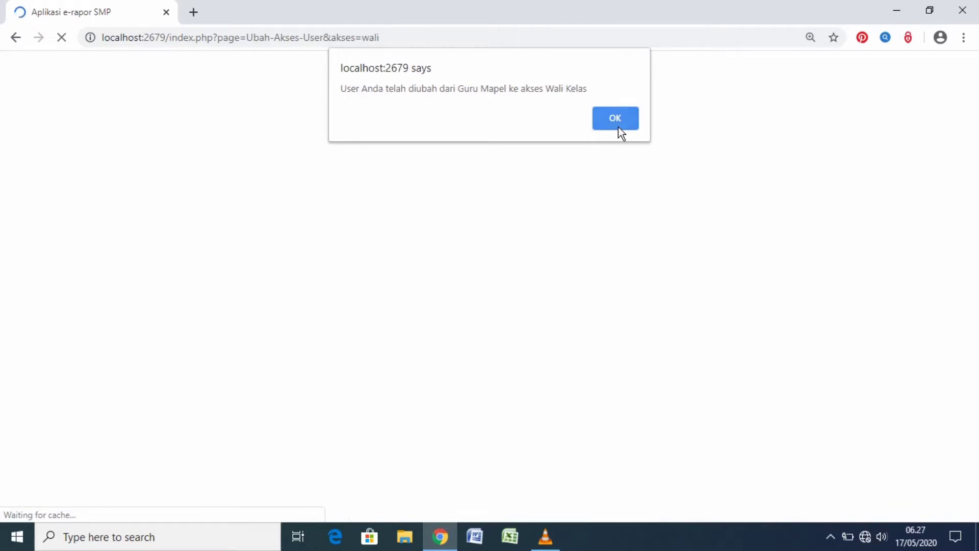
left_click(618, 127)
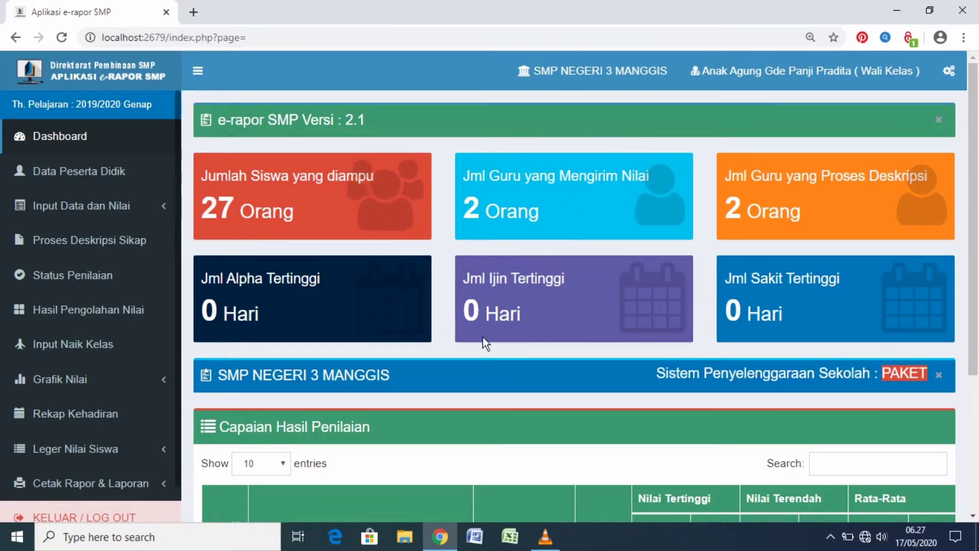
Review the homeroom dashboard down to the Capaian Hasil Penilaian table
scroll(656, 272, "down", 1)
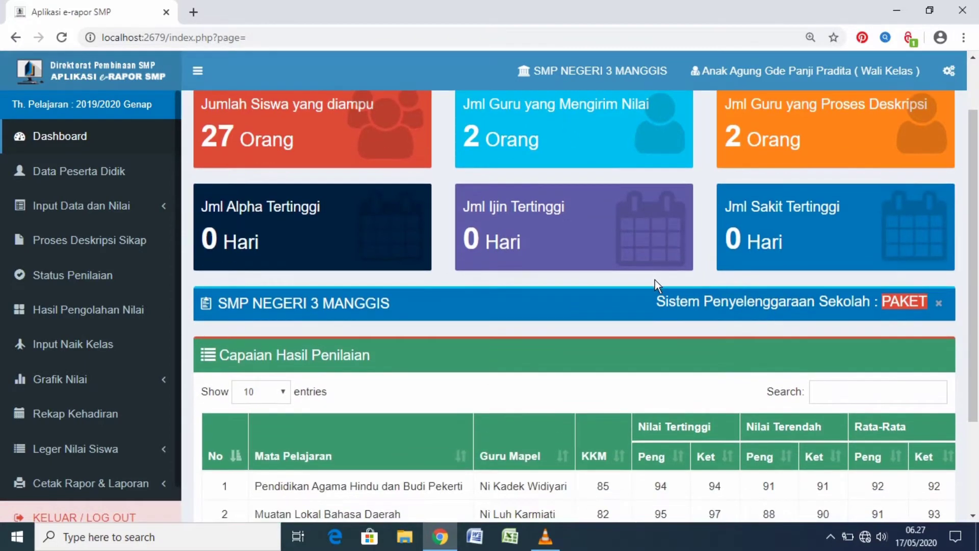
scroll(656, 285, "down", 1)
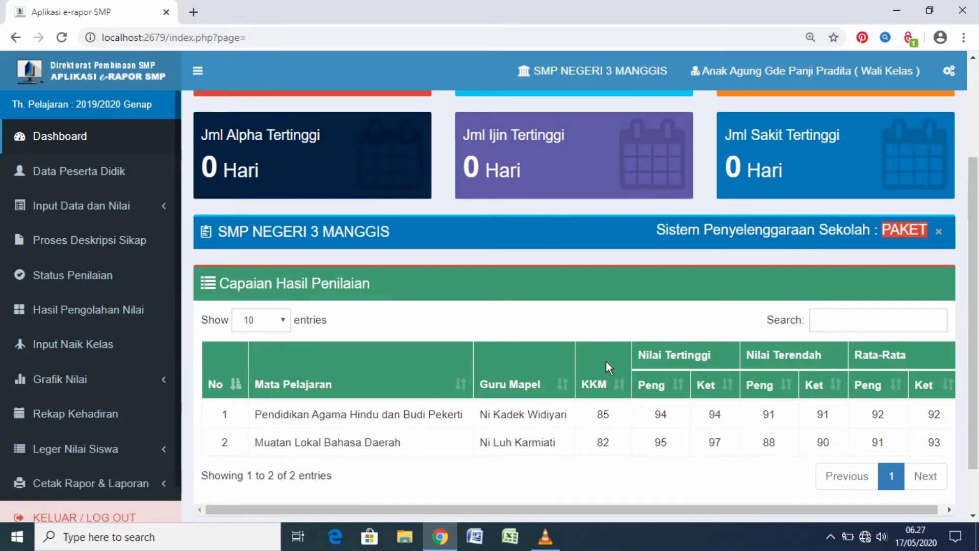
scroll(606, 360, "down", 2)
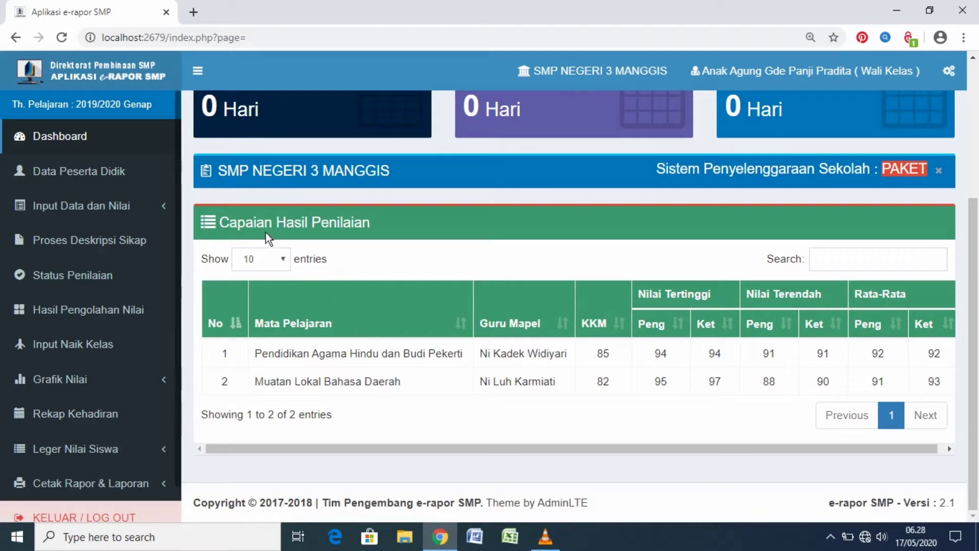
Open Data Peserta Didik and look through the list of students and their edit options
left_click(108, 173)
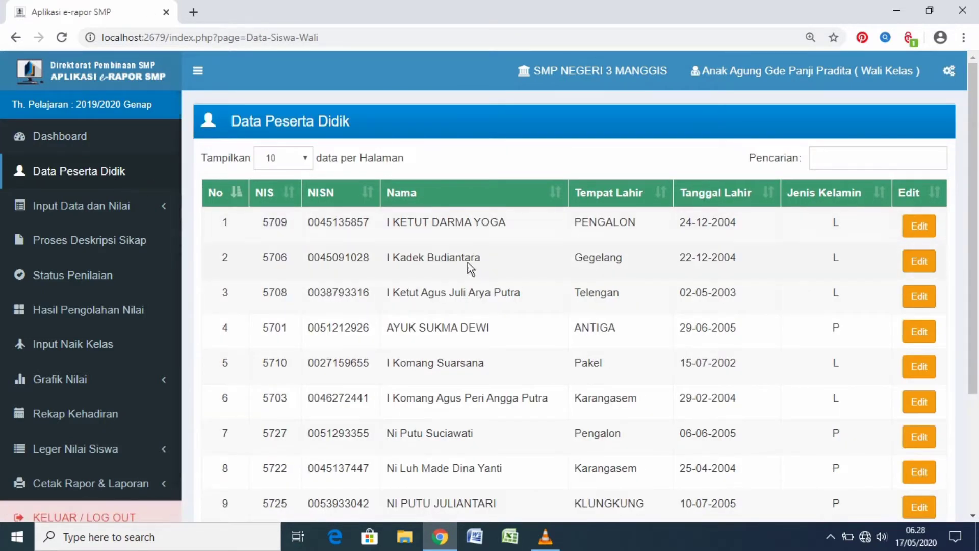
scroll(630, 314, "down", 3)
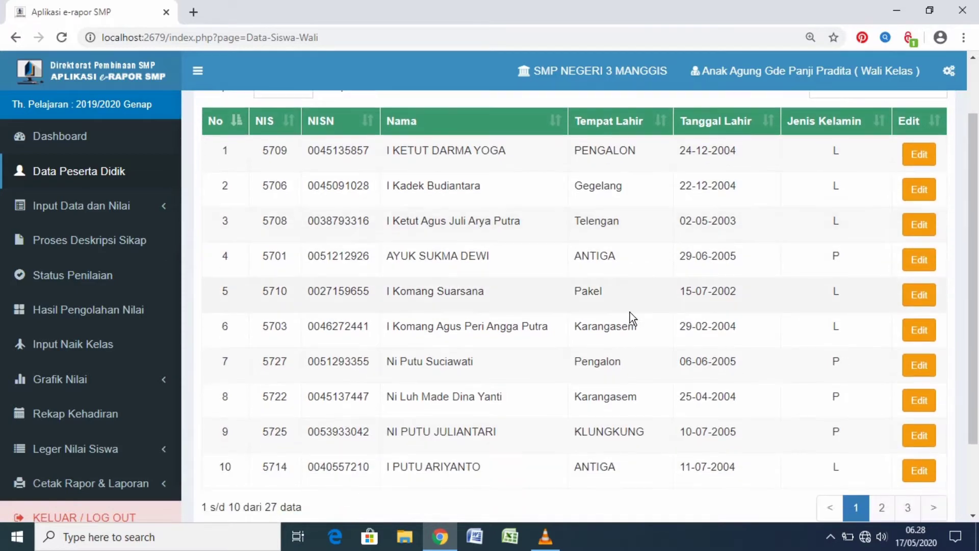
scroll(639, 320, "up", 3)
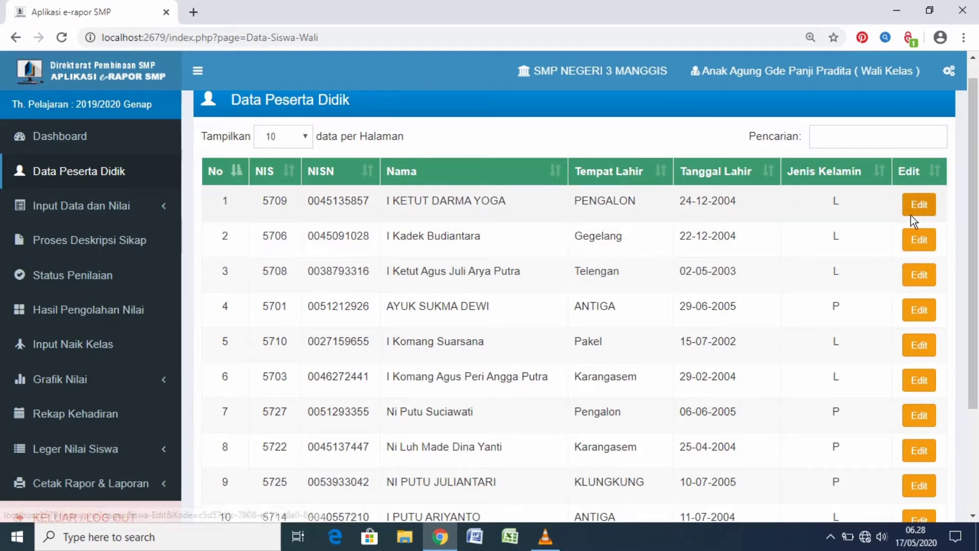
Open the student attendance entry page, Input Kehadiran Siswa, and display class 9H
left_click(113, 204)
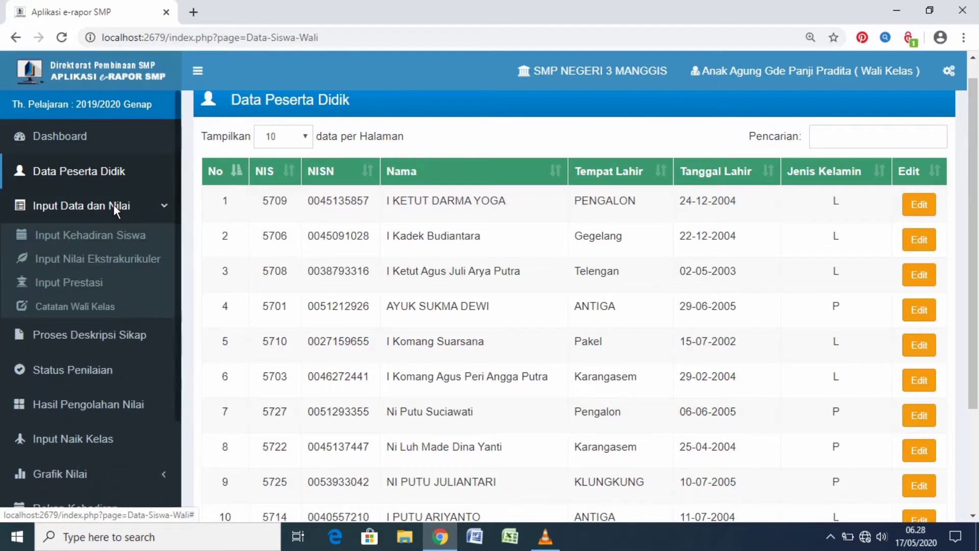
left_click(86, 237)
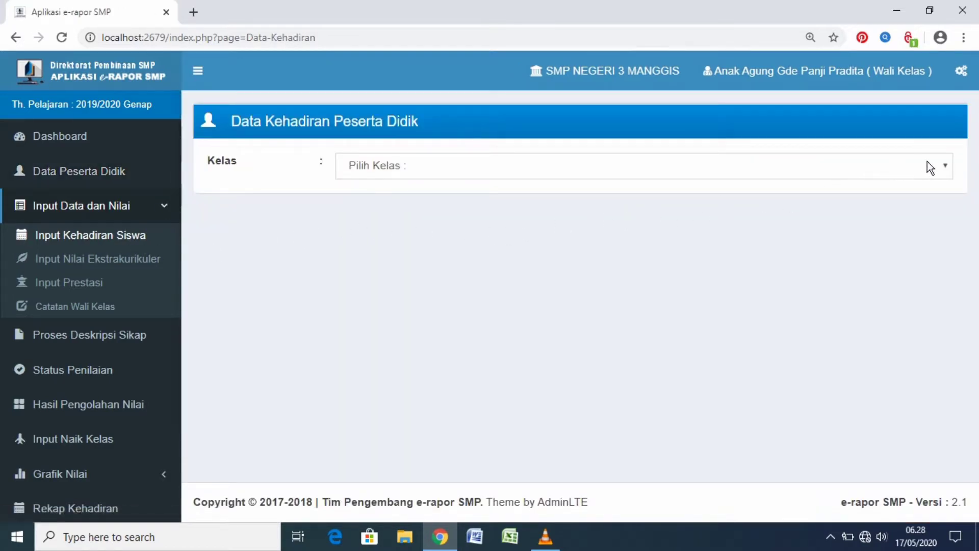
left_click(945, 168)
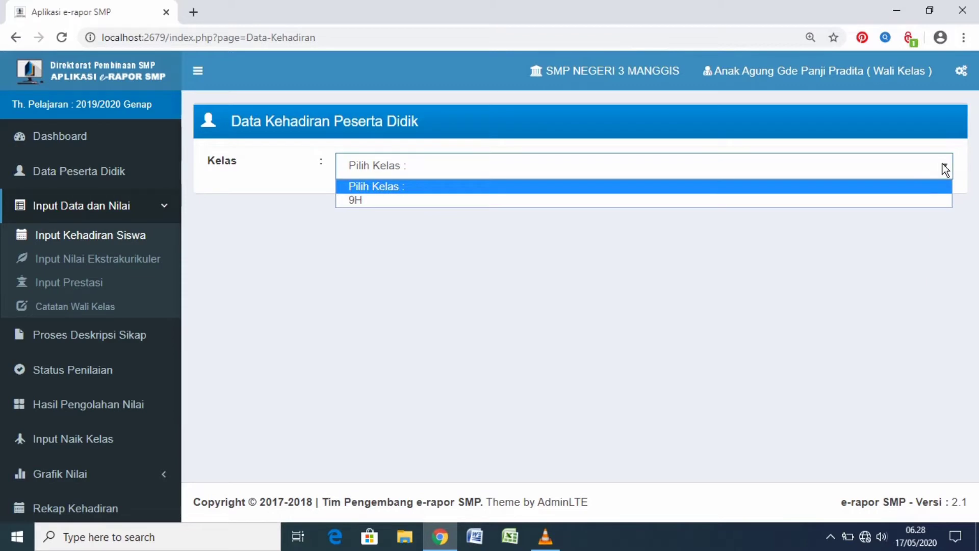
left_click(890, 201)
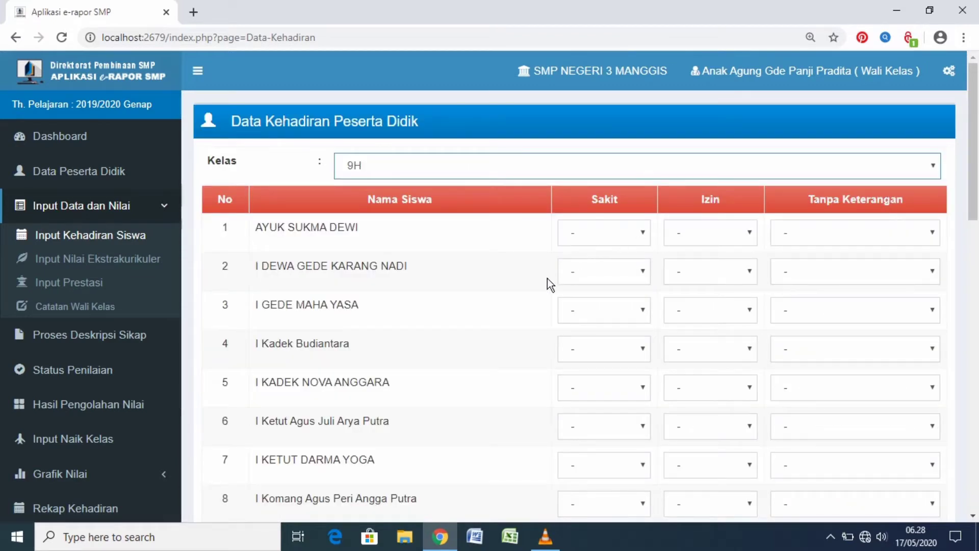
Examine the first student's day choices for Sakit, Izin and Tanpa Keterangan, and view the attendance list through to its end
left_click(643, 236)
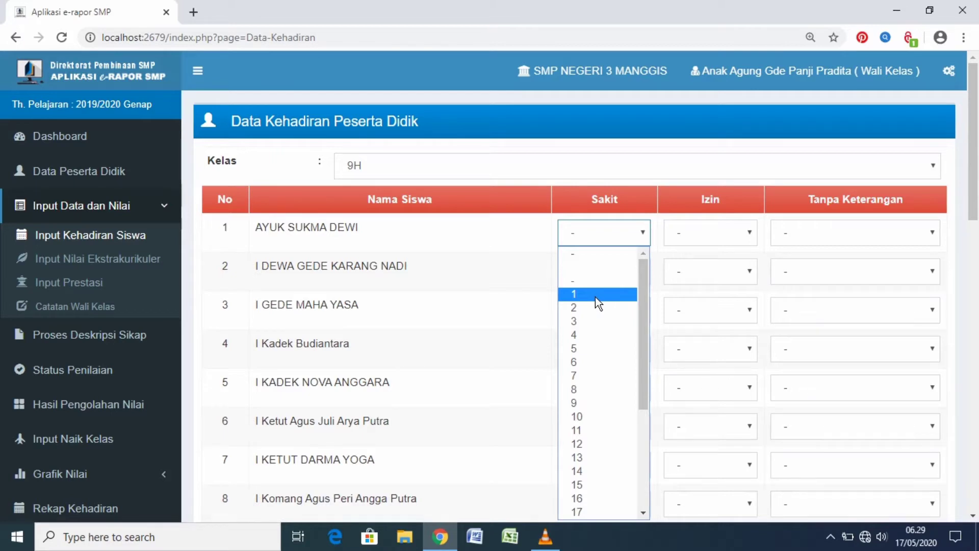
left_click(754, 235)
left_click(754, 234)
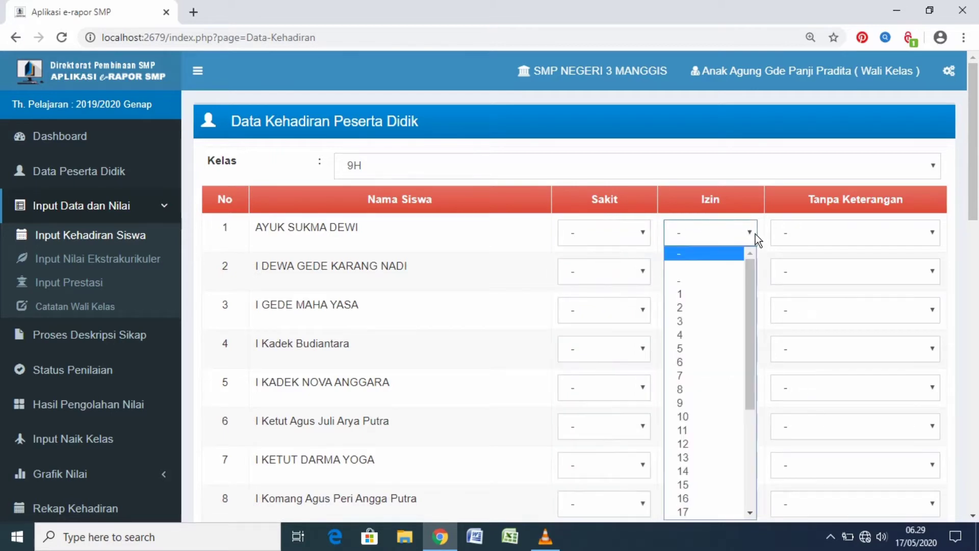
left_click(937, 238)
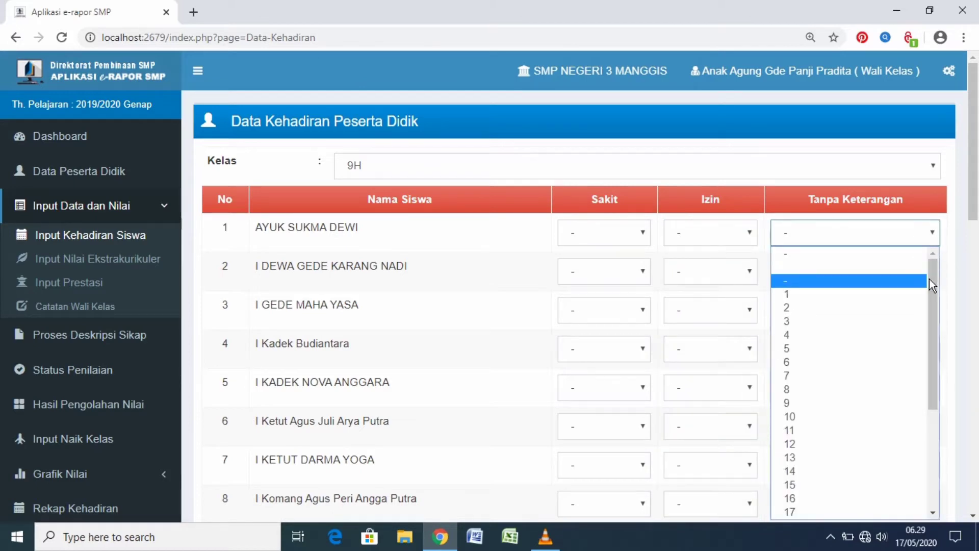
left_click(945, 220)
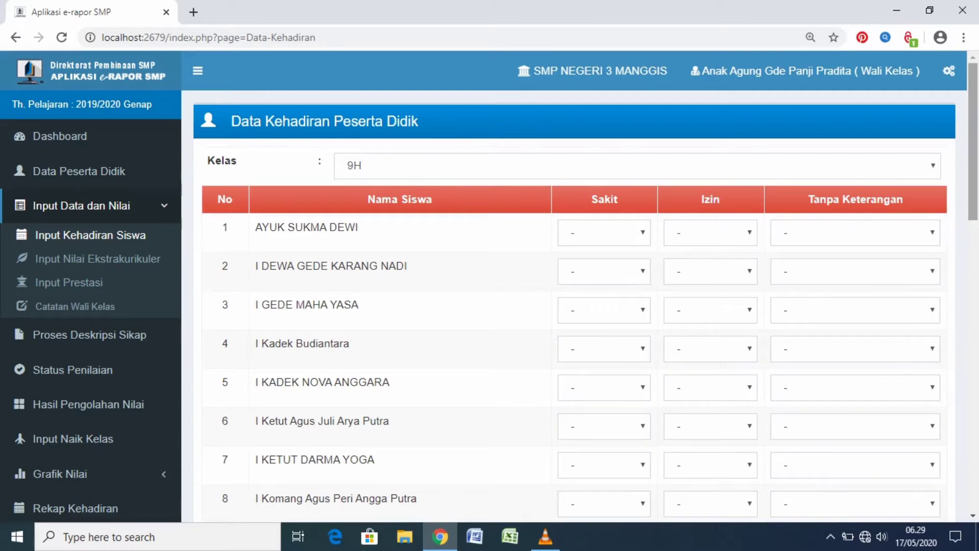
left_click_drag(976, 213, 975, 499)
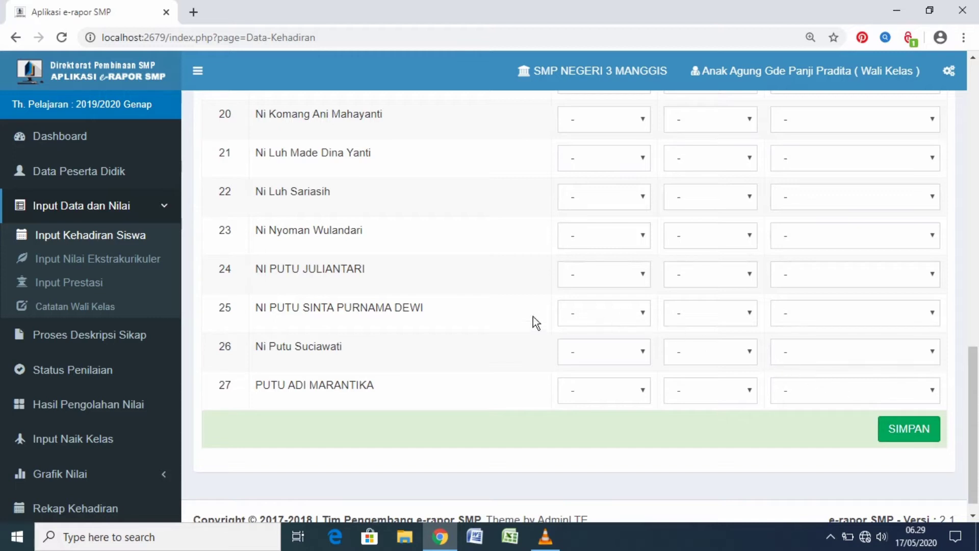
Open Input Nilai Ekstrakurikuler for class 9H and bring up the form for adding extracurricular grades
left_click(110, 256)
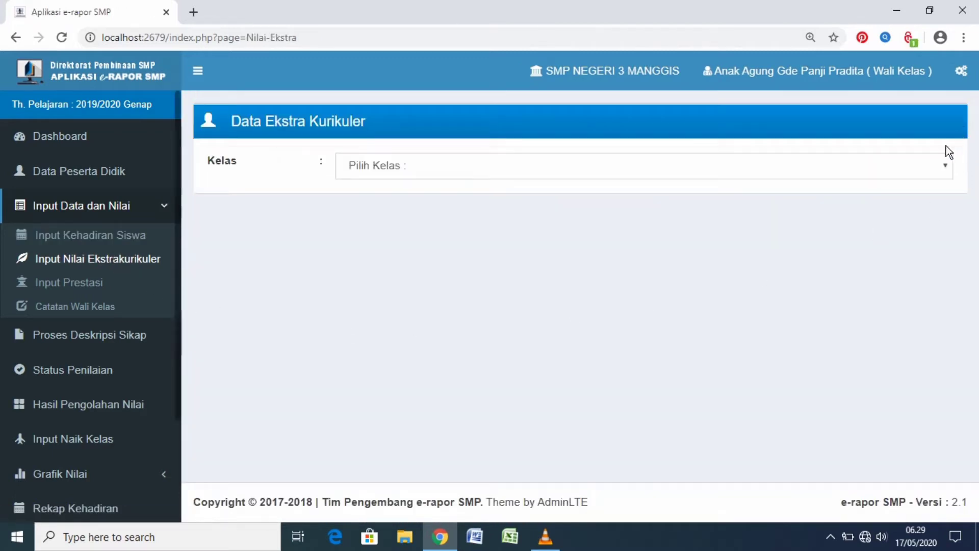
left_click(945, 167)
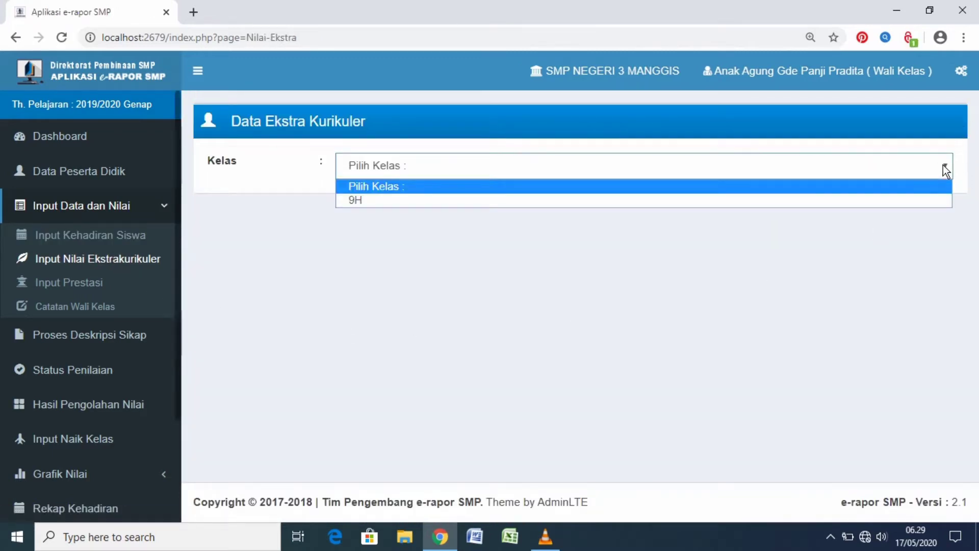
left_click(919, 202)
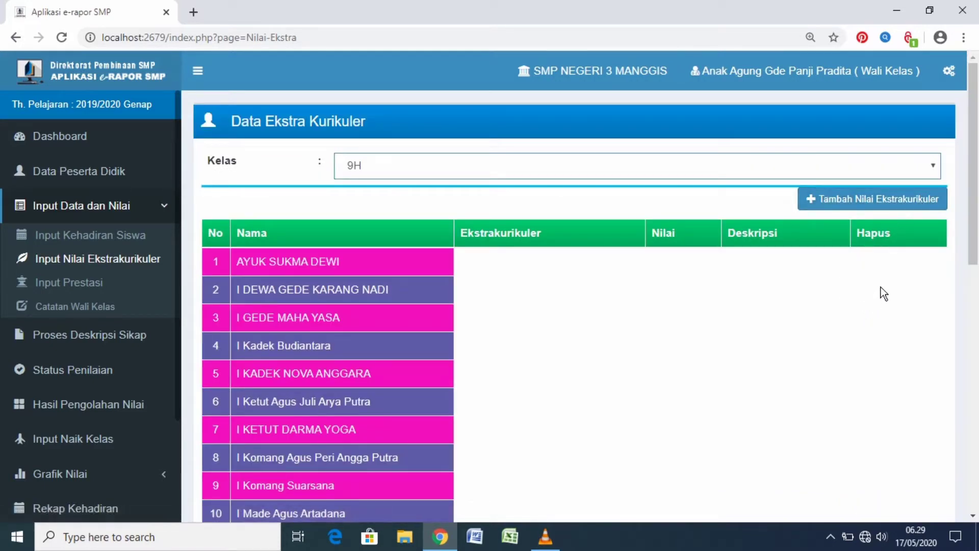
left_click(886, 203)
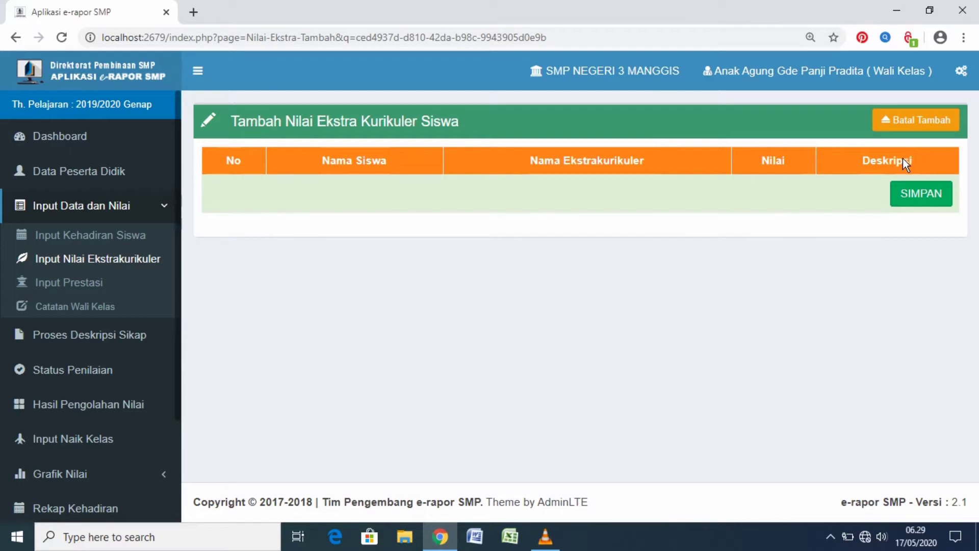
Open Input Prestasi for class 9H and bring up the form for adding student achievement data
left_click(80, 284)
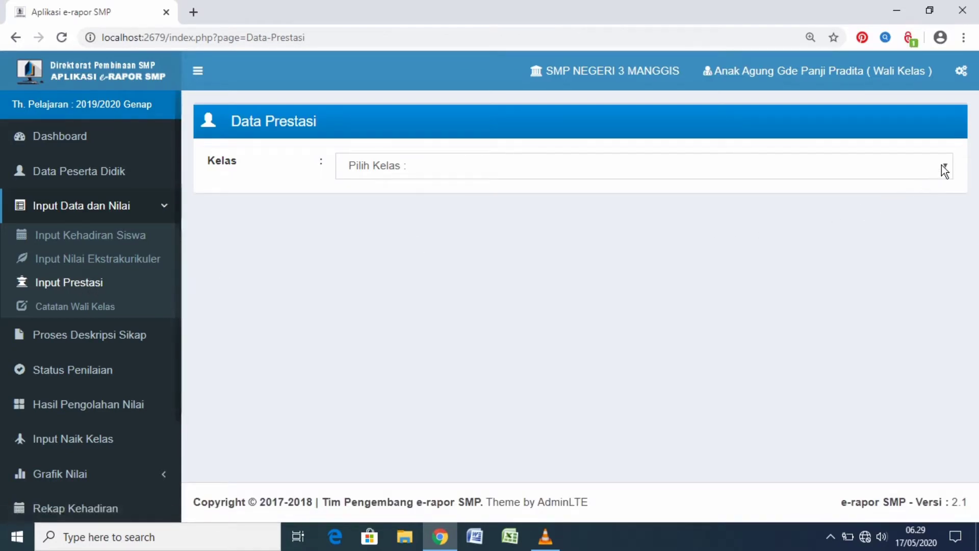
left_click(945, 168)
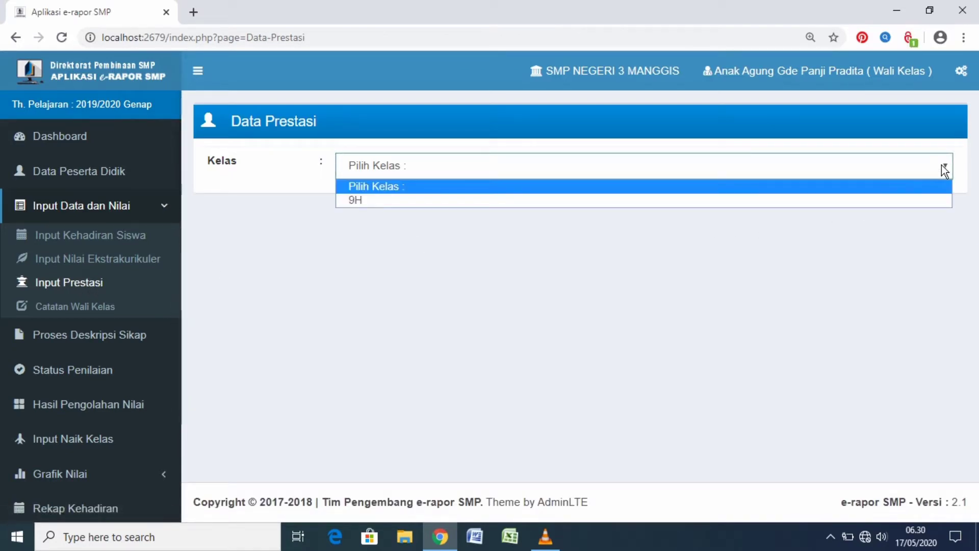
left_click(901, 200)
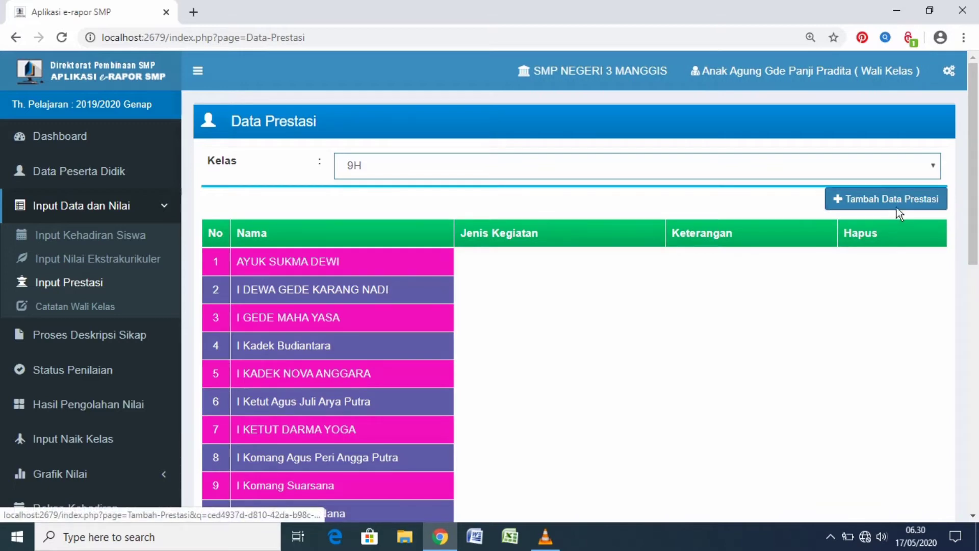
left_click(905, 199)
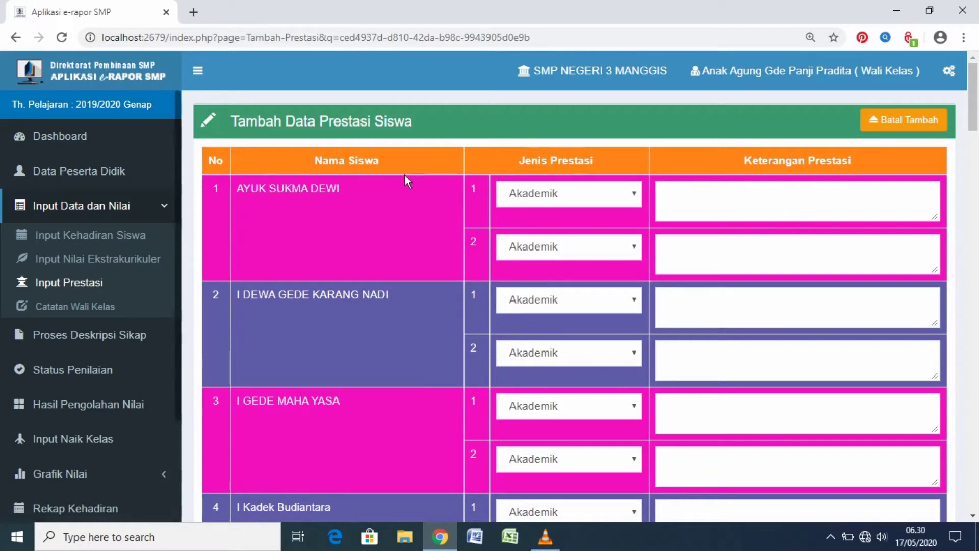
Examine the first student's achievement type choices, Akademik and Non Akademik, and the description field, then view the achievement form through to its end
left_click(638, 199)
left_click(591, 229)
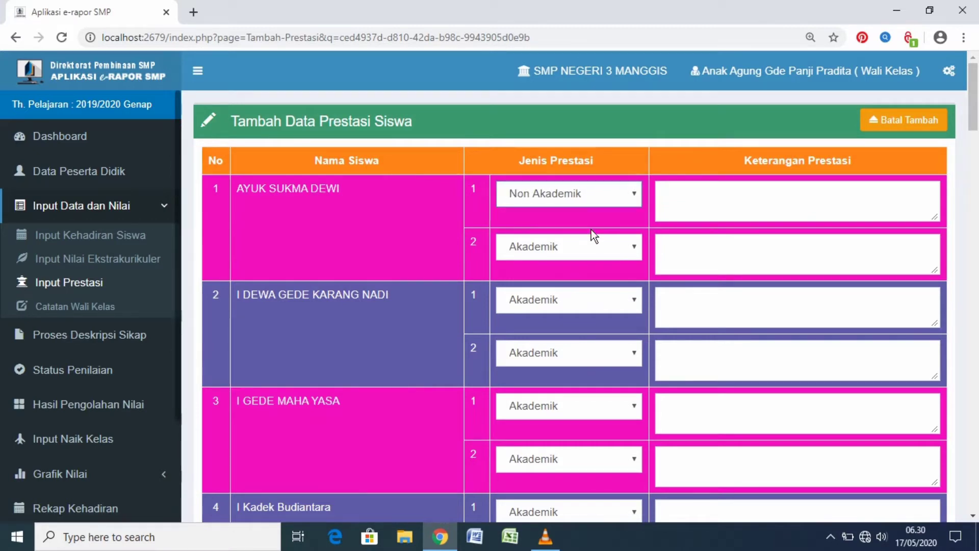
left_click(638, 193)
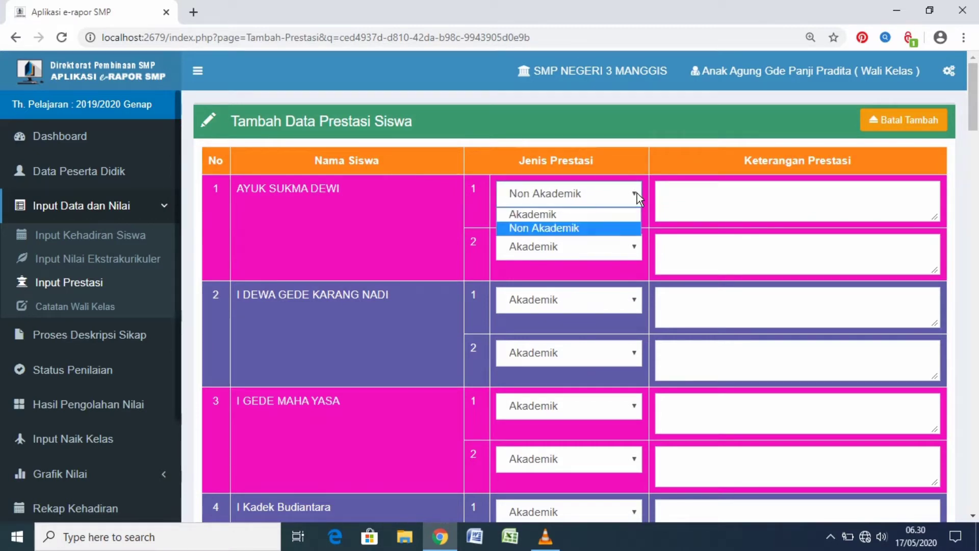
left_click(617, 213)
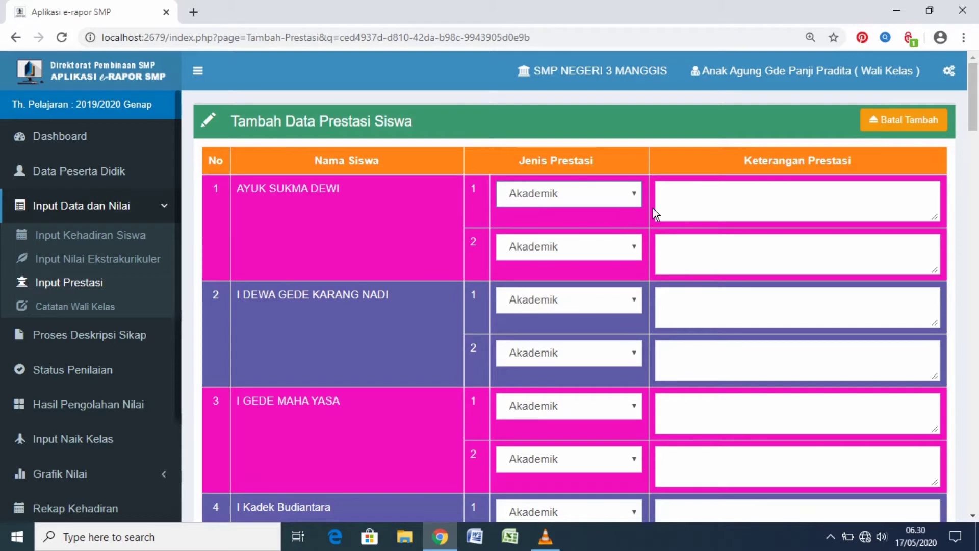
left_click(674, 200)
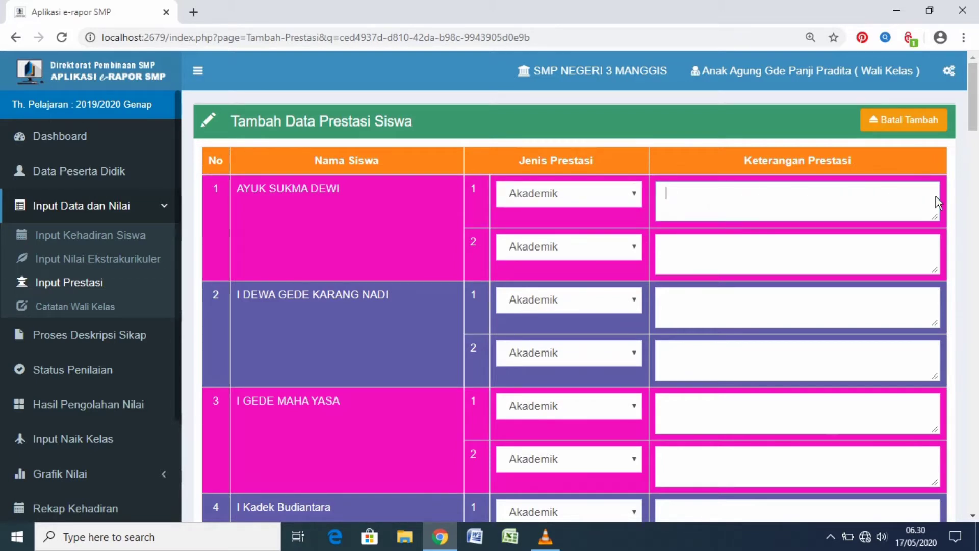
scroll(936, 203, "down", 4)
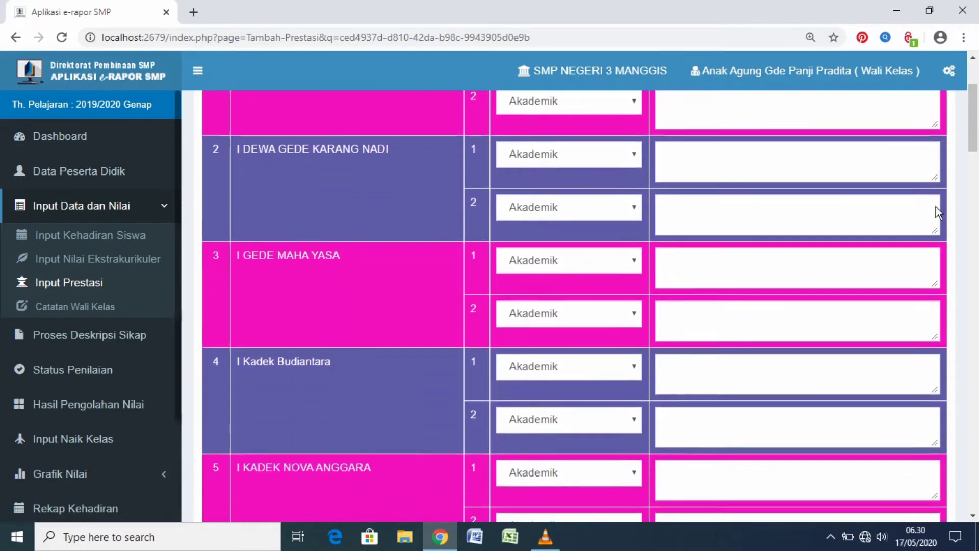
scroll(936, 207, "down", 7)
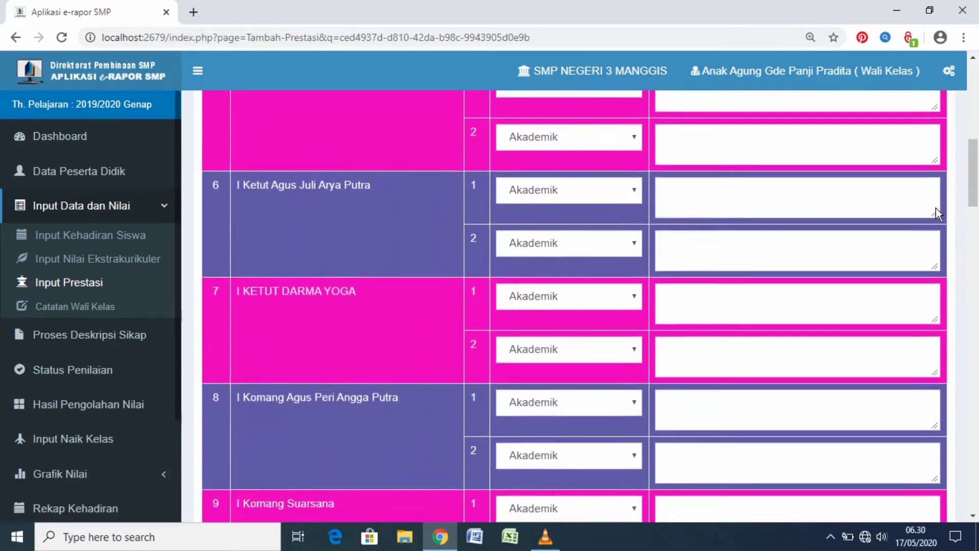
scroll(936, 210, "down", 6)
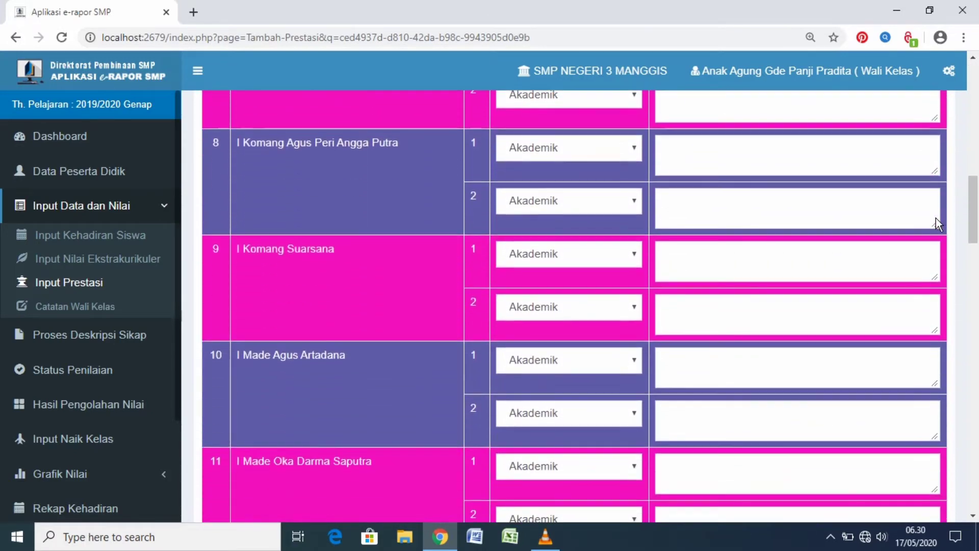
scroll(936, 219, "down", 3)
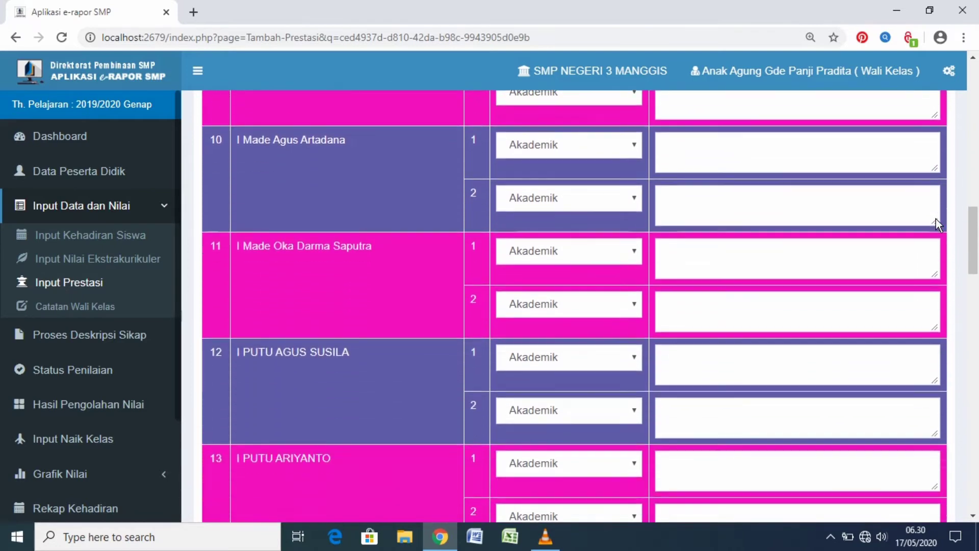
scroll(936, 221, "down", 4)
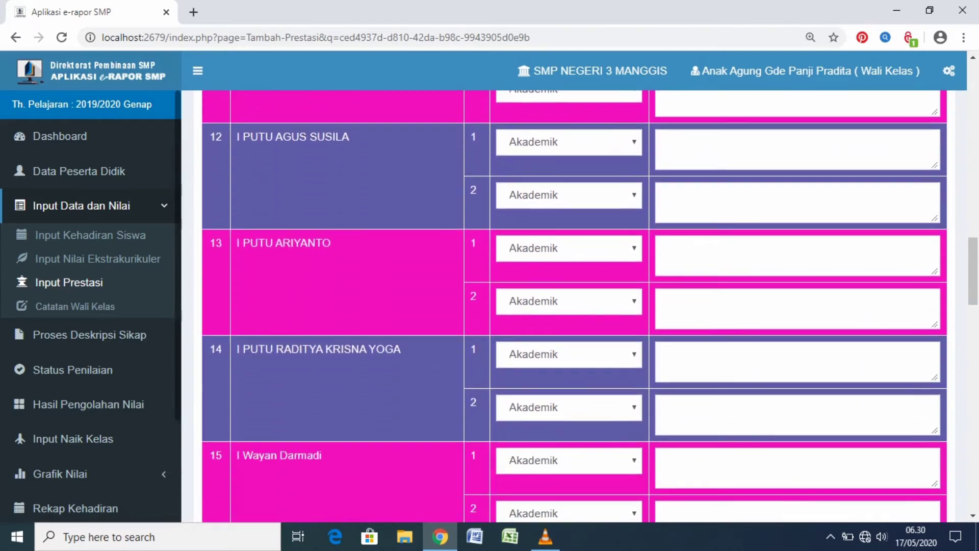
left_click_drag(974, 259, 977, 463)
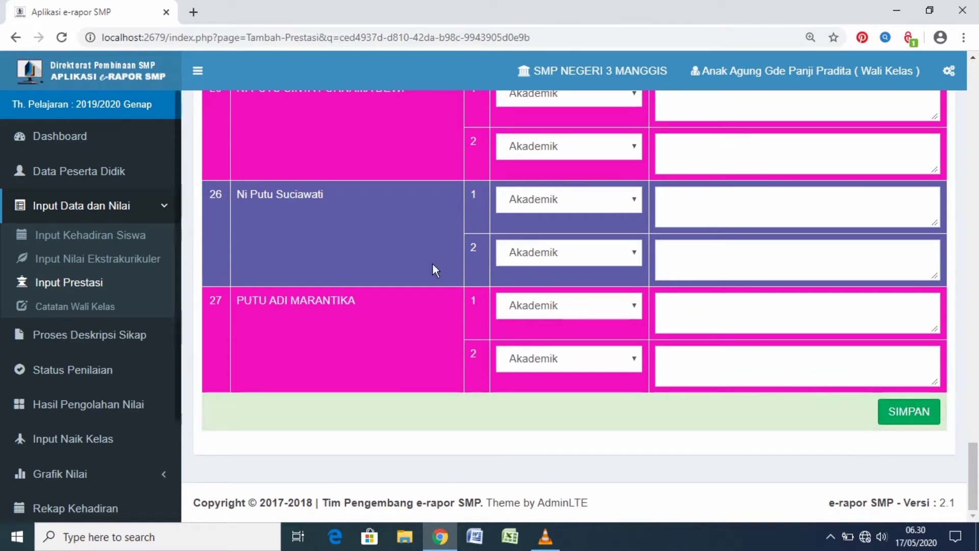
Open the homeroom teacher notes page, Catatan Wali Kelas, for class 9H and view the students' note fields through to the end
left_click(90, 306)
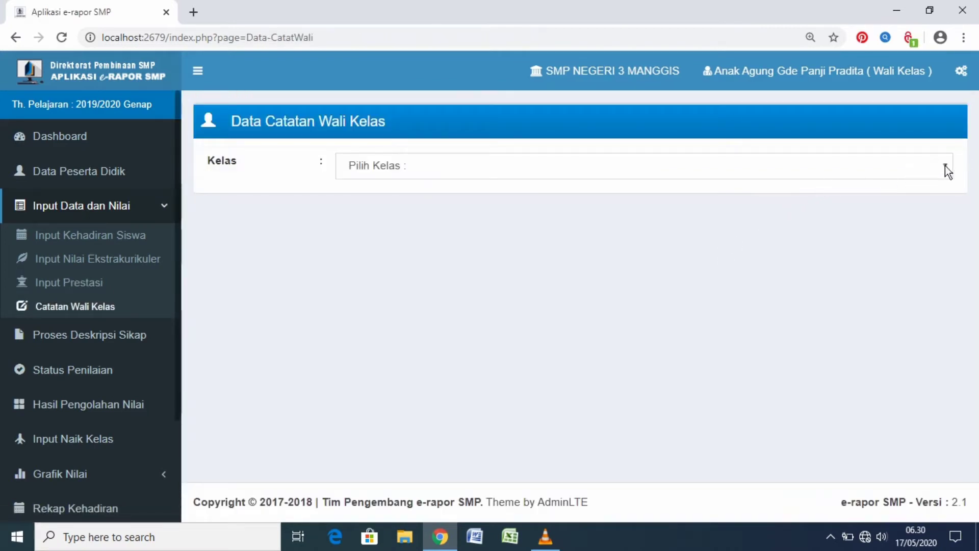
left_click(946, 167)
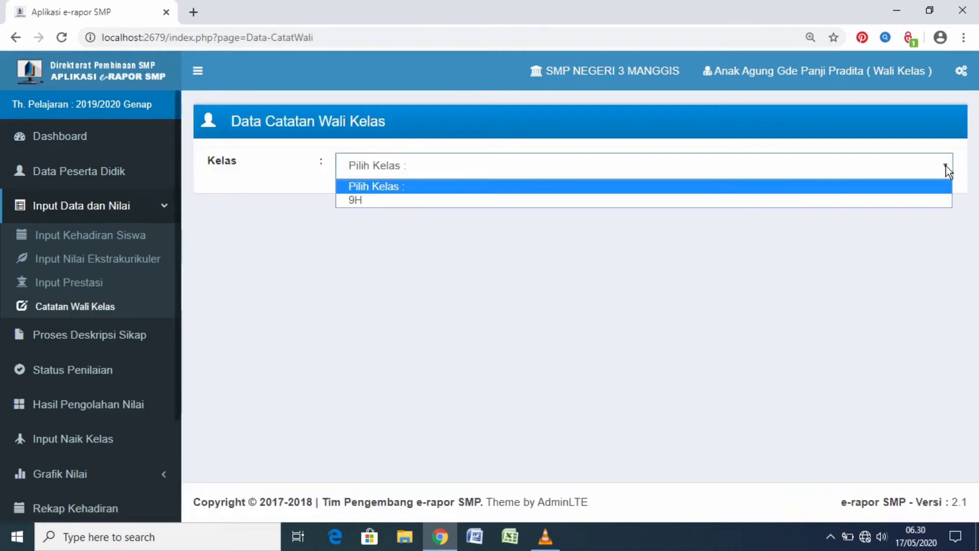
left_click(886, 198)
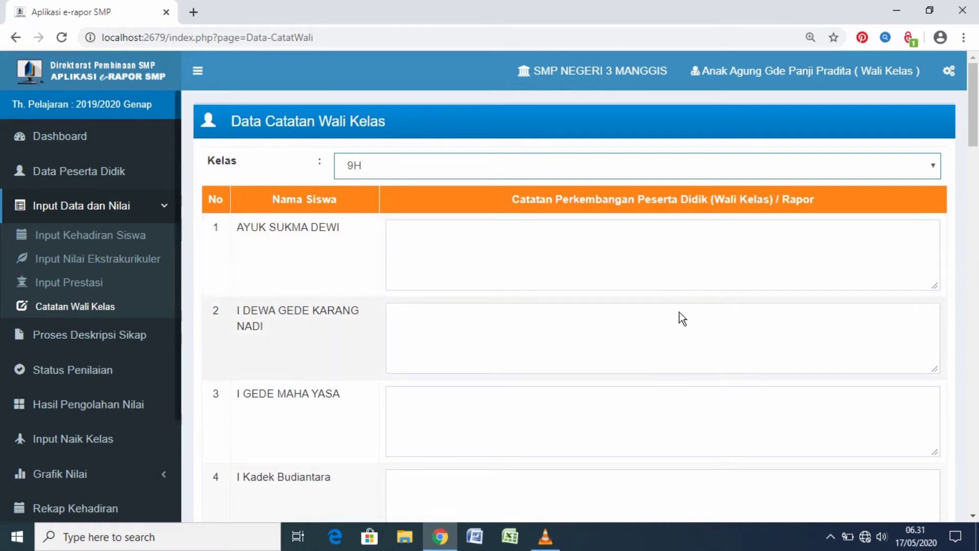
left_click(702, 238)
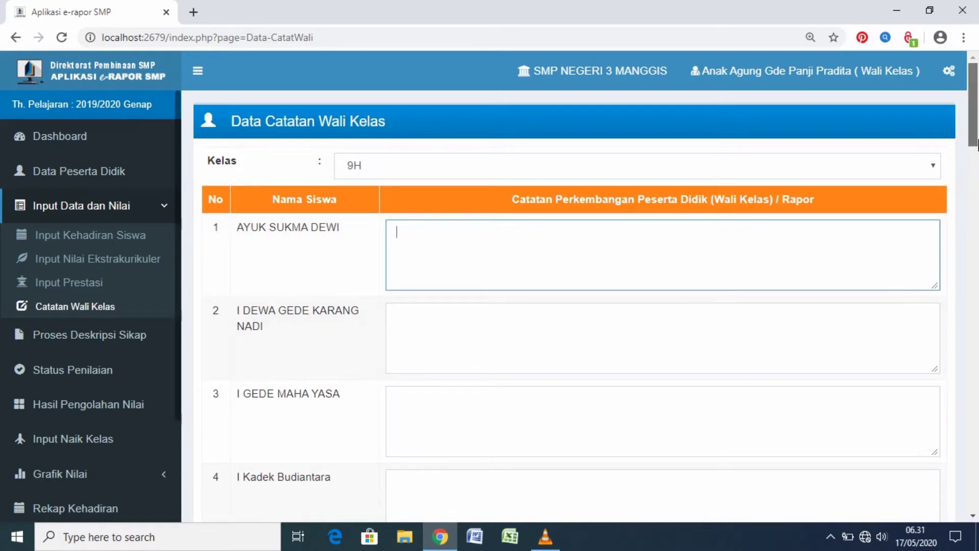
left_click_drag(975, 146, 973, 508)
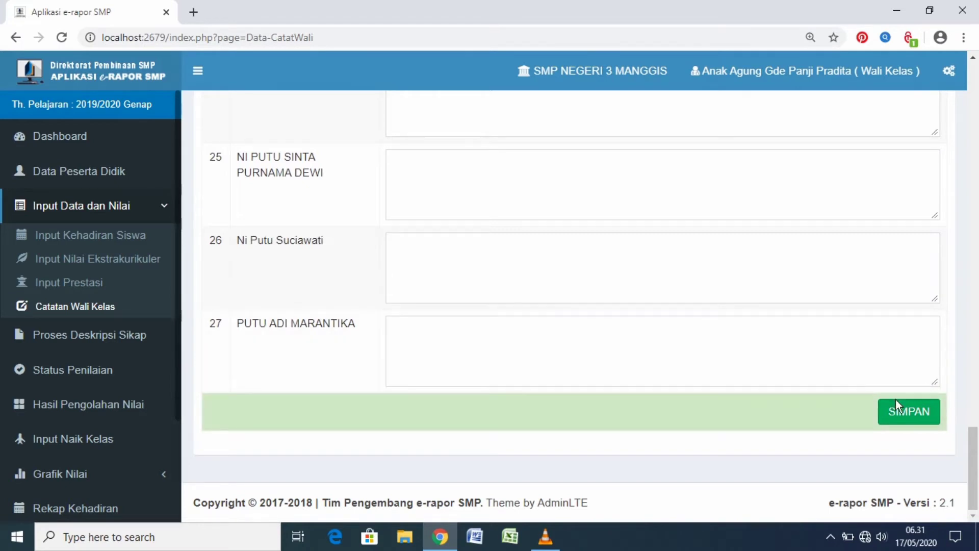
Open the attitude description page, Proses Deskripsi Sikap, and display class 9H
left_click(93, 335)
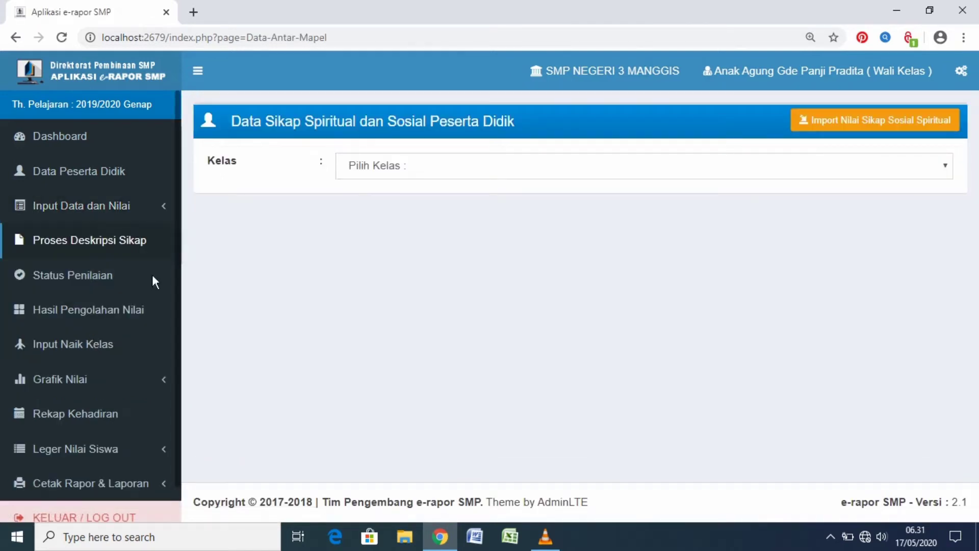
left_click(952, 167)
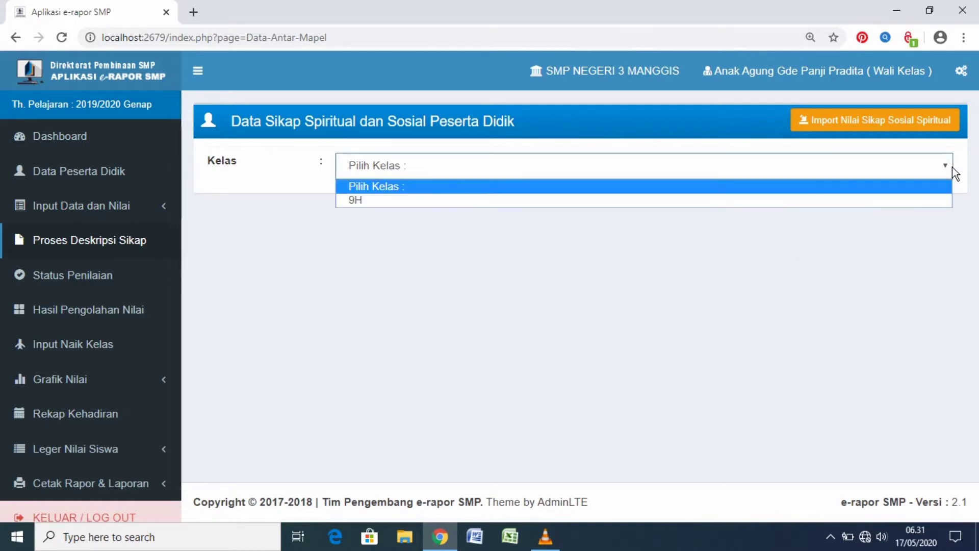
left_click(802, 200)
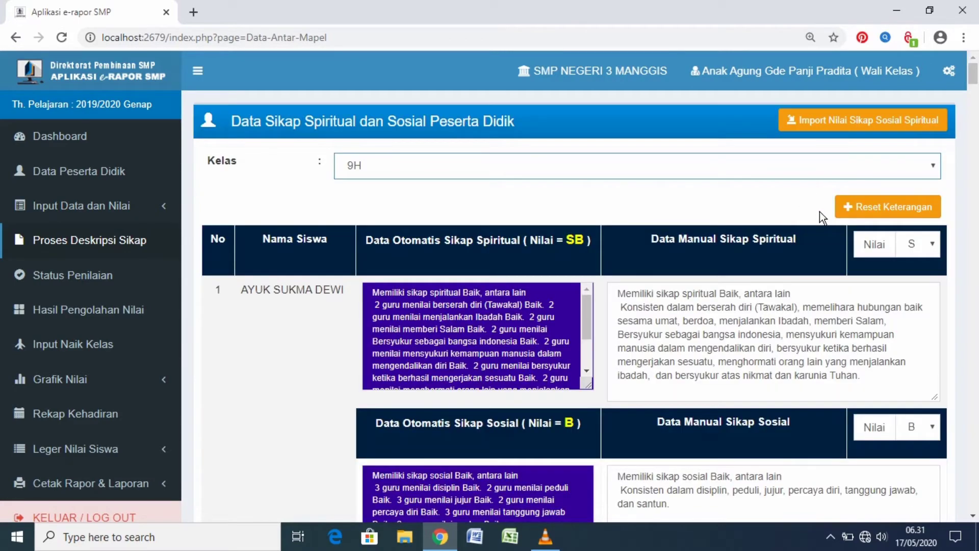
Examine the automatic and manual spiritual and social attitude descriptions of class 9H through to the last student
scroll(820, 212, "down", 3)
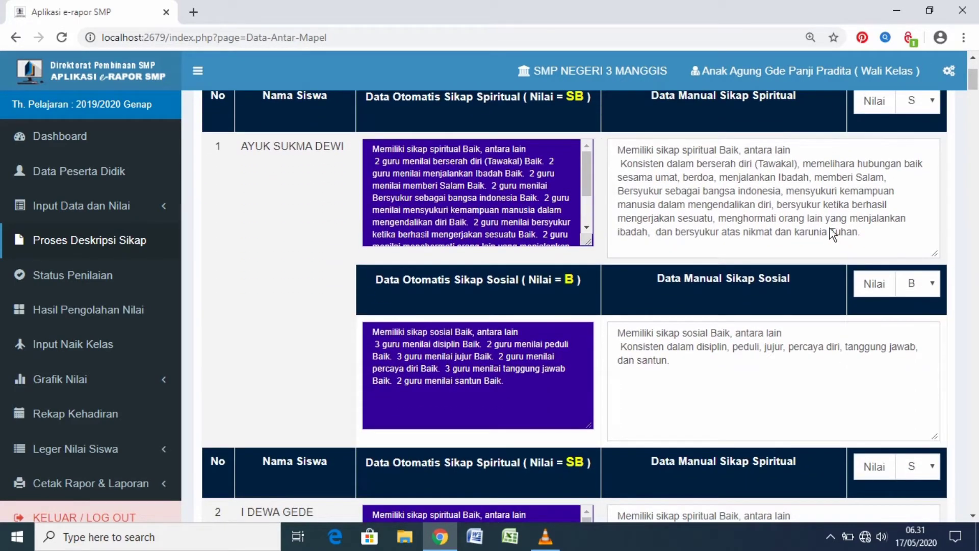
scroll(821, 179, "down", 4)
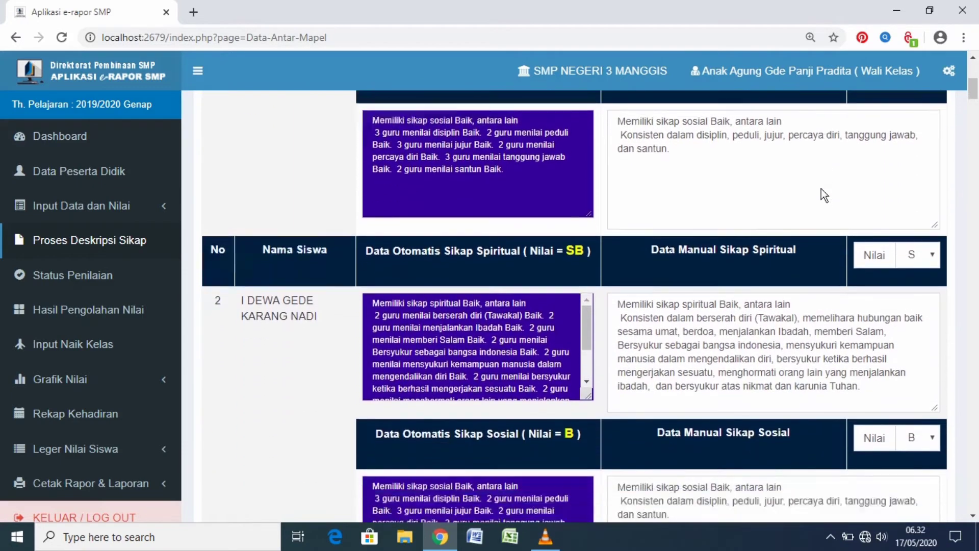
scroll(821, 188, "down", 7)
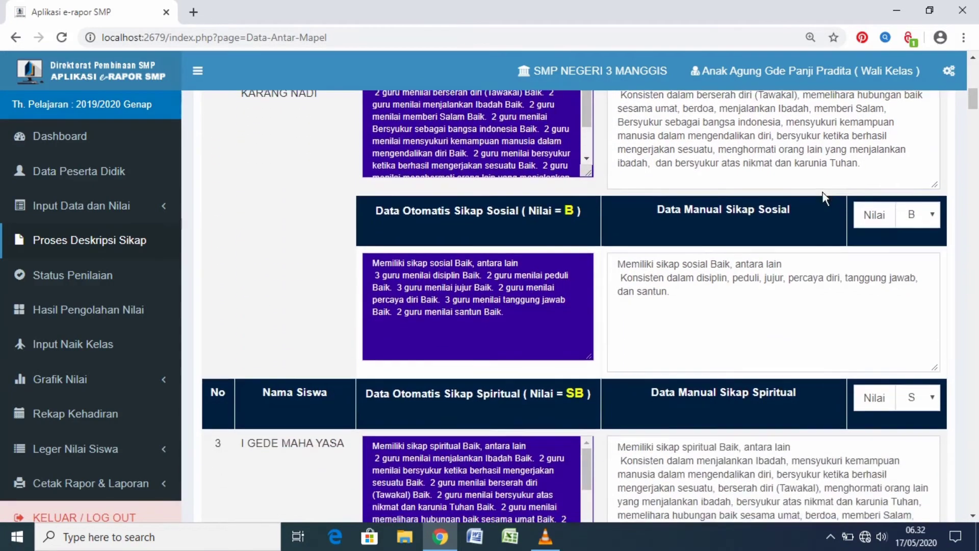
scroll(822, 193, "down", 5)
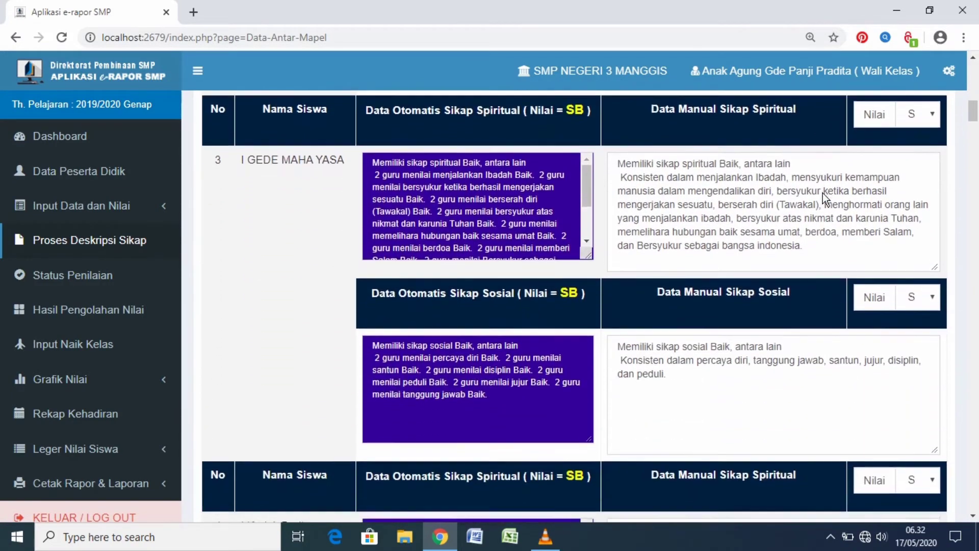
scroll(824, 193, "down", 7)
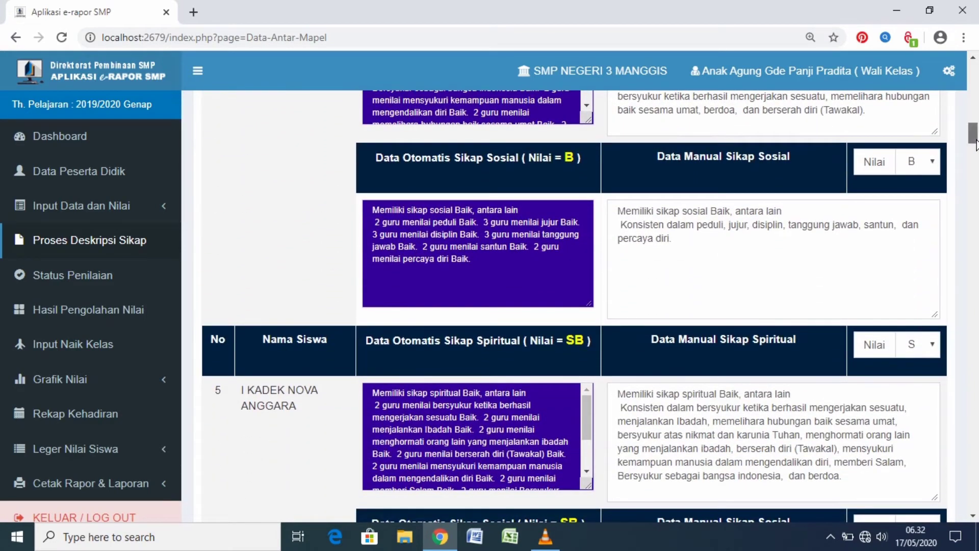
left_click_drag(976, 145, 974, 220)
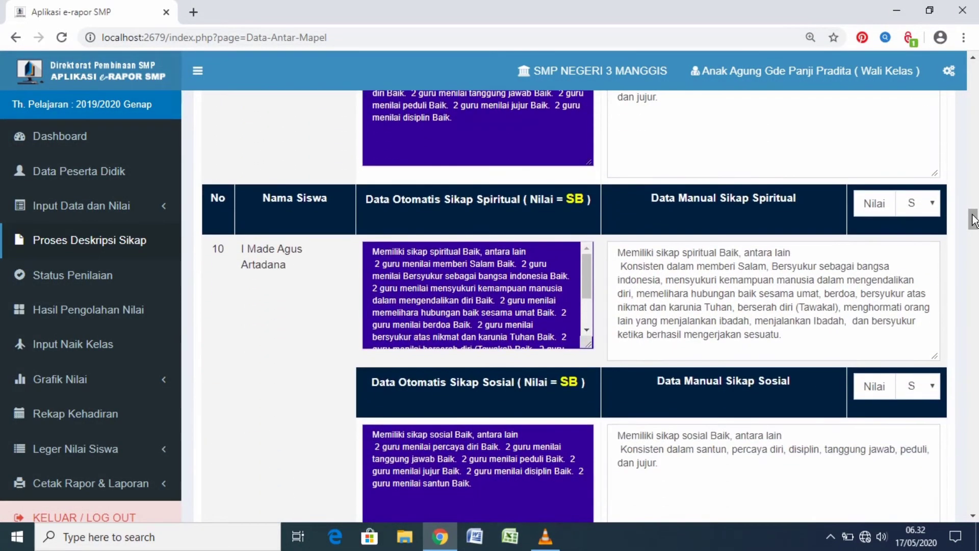
scroll(973, 216, "down", 7)
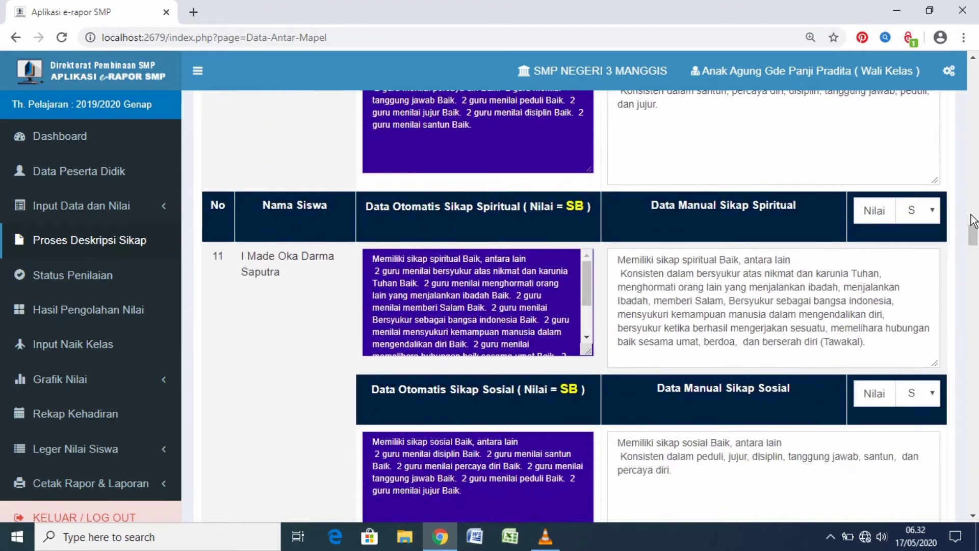
scroll(972, 221, "down", 7)
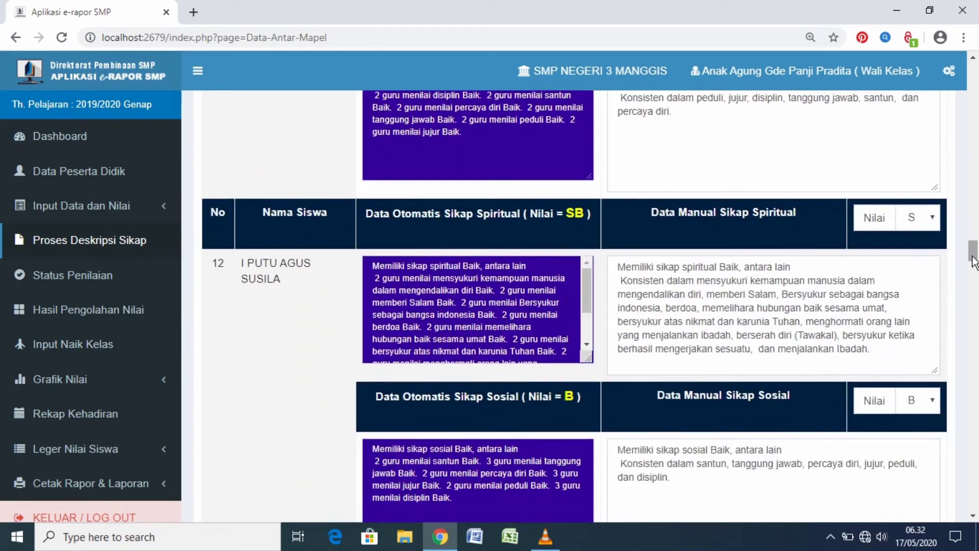
left_click_drag(974, 253, 976, 404)
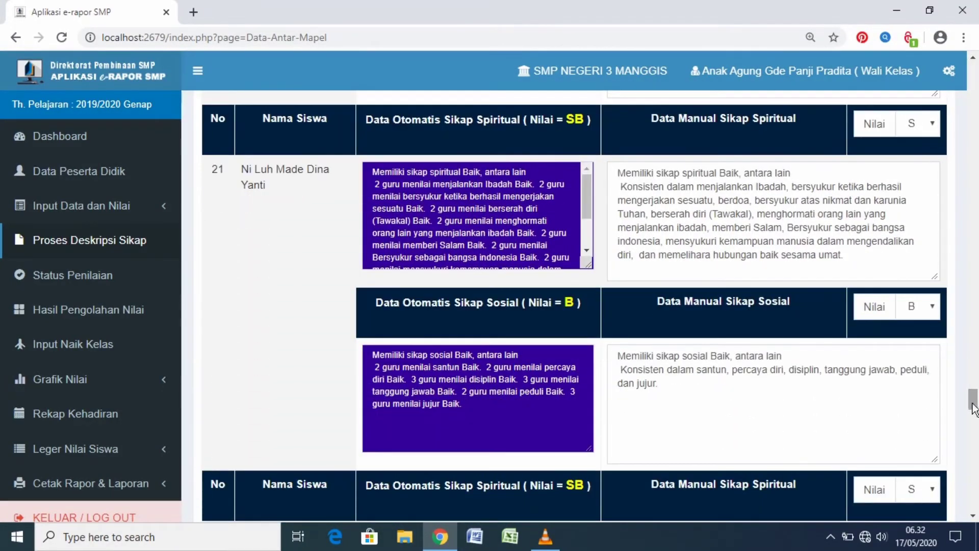
scroll(942, 397, "down", 8)
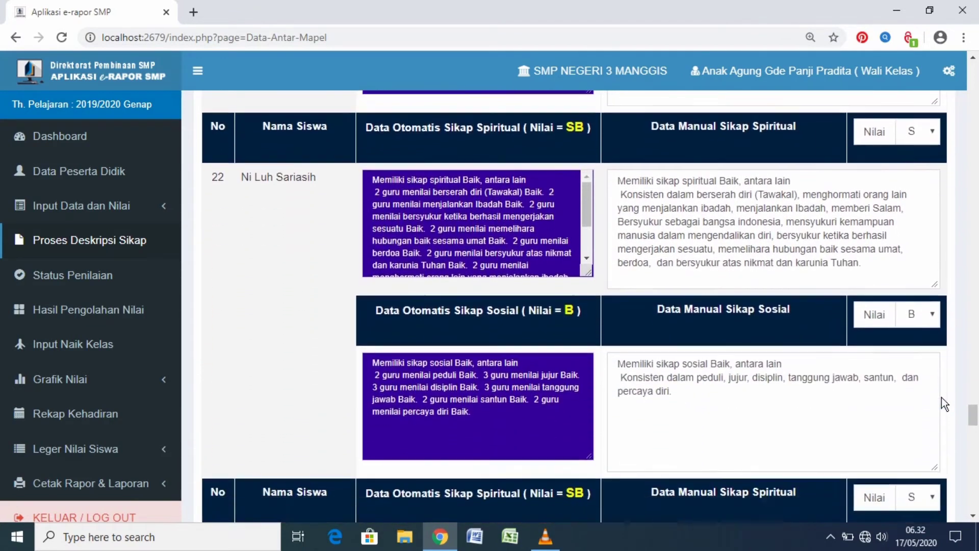
scroll(943, 393, "down", 7)
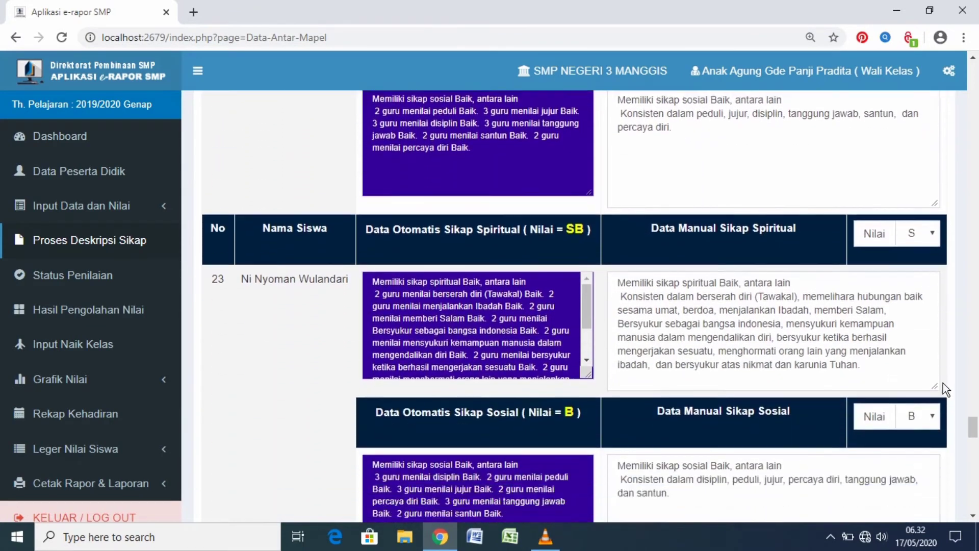
scroll(943, 387, "down", 8)
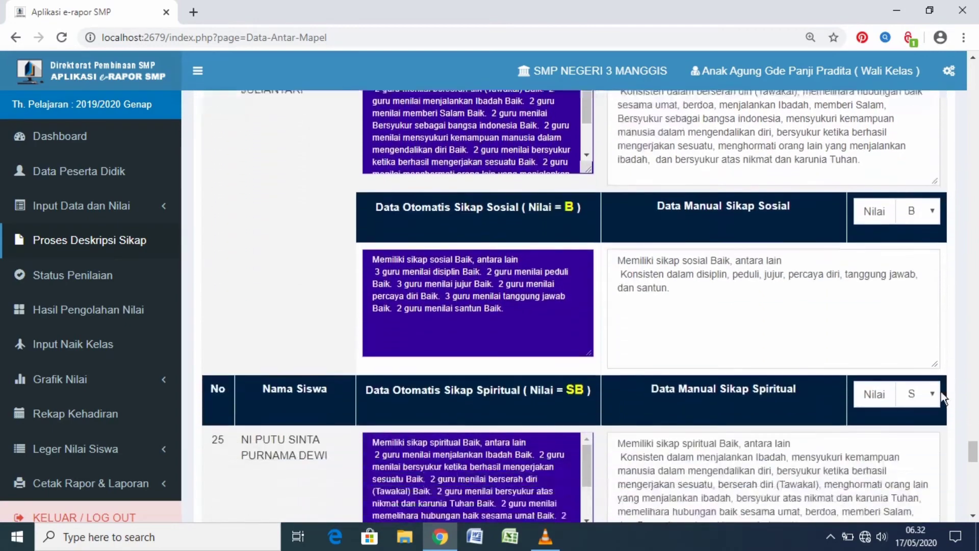
scroll(942, 398, "down", 12)
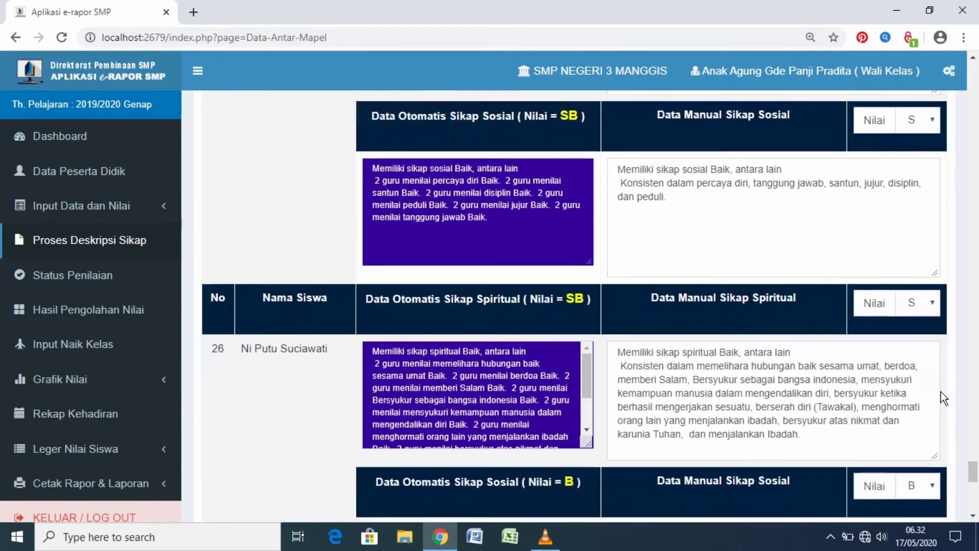
scroll(943, 397, "down", 8)
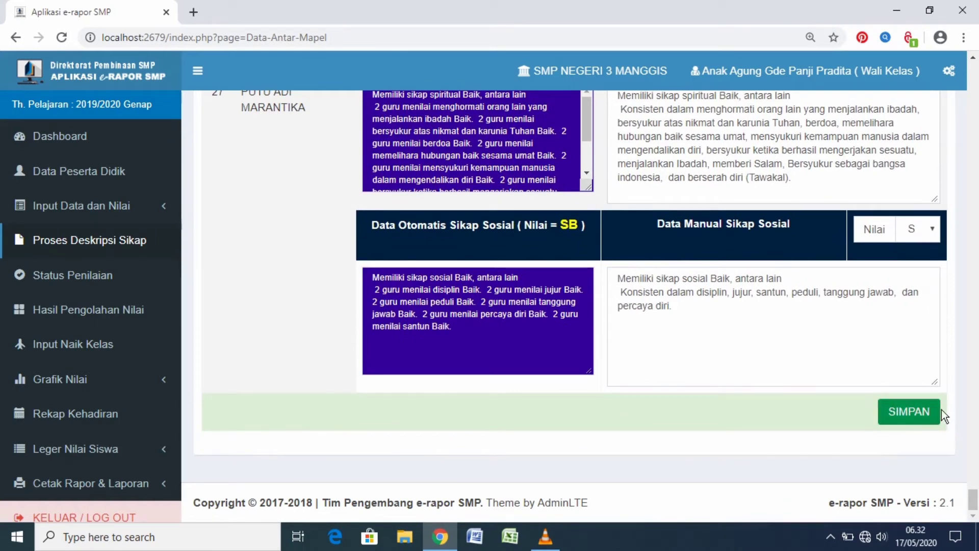
Open the teachers' assessment status page, Status Penilaian, and display class 9H
left_click(73, 278)
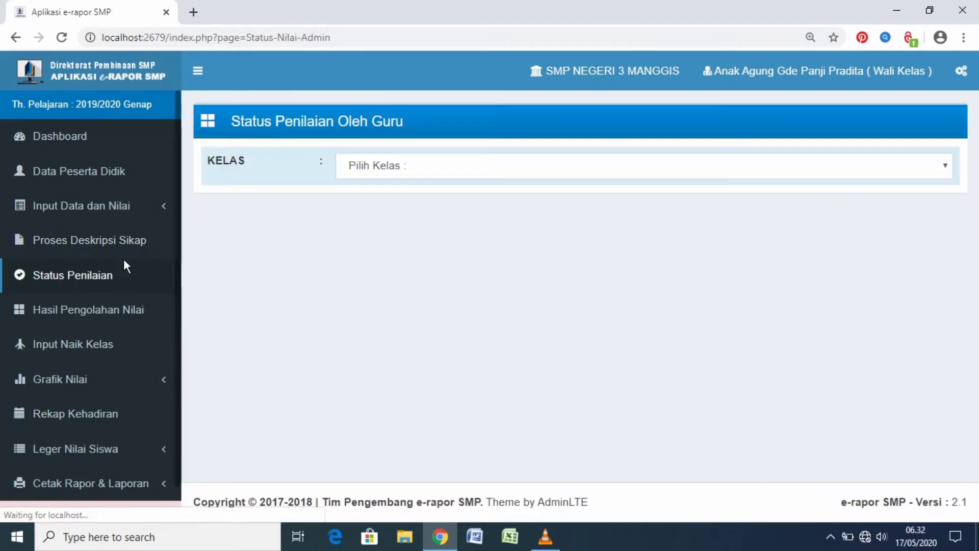
left_click(936, 166)
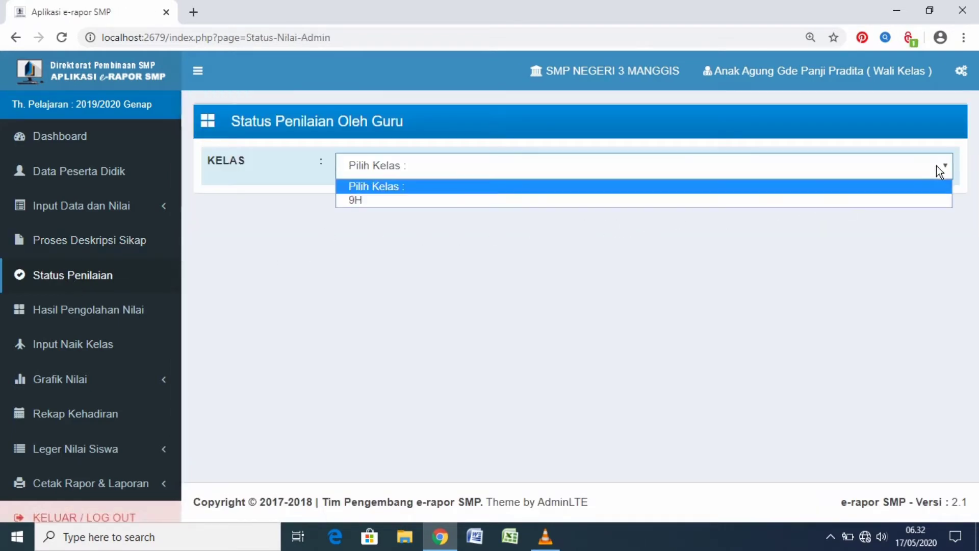
left_click(911, 199)
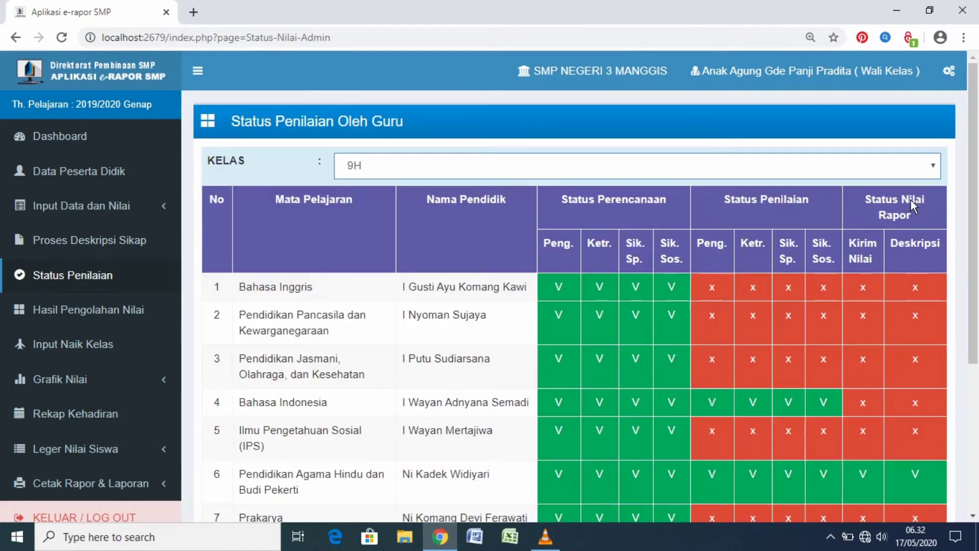
Examine the planning, assessment and report grade status of every subject teacher for class 9H through to the last subject
scroll(744, 254, "down", 1)
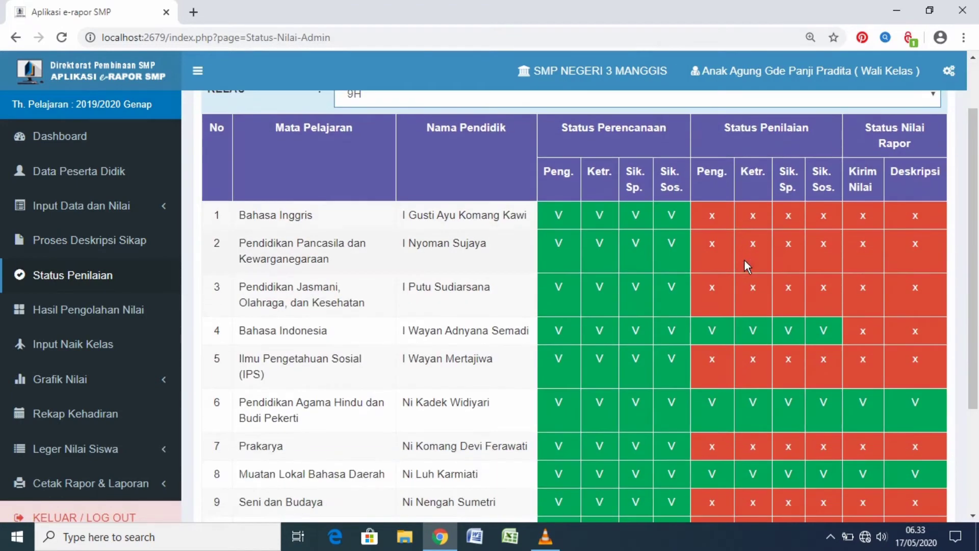
scroll(744, 259, "down", 1)
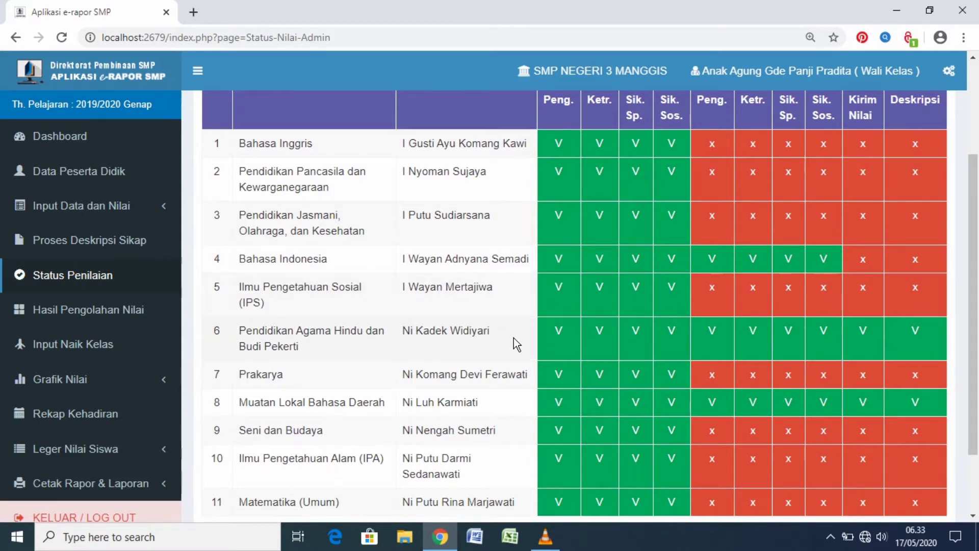
scroll(513, 338, "down", 3)
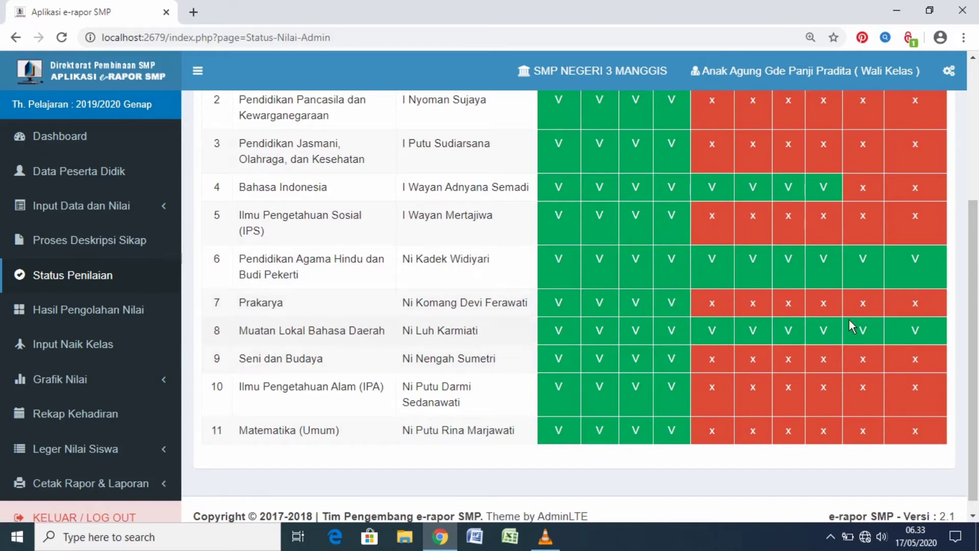
scroll(849, 320, "down", 1)
scroll(849, 320, "up", 3)
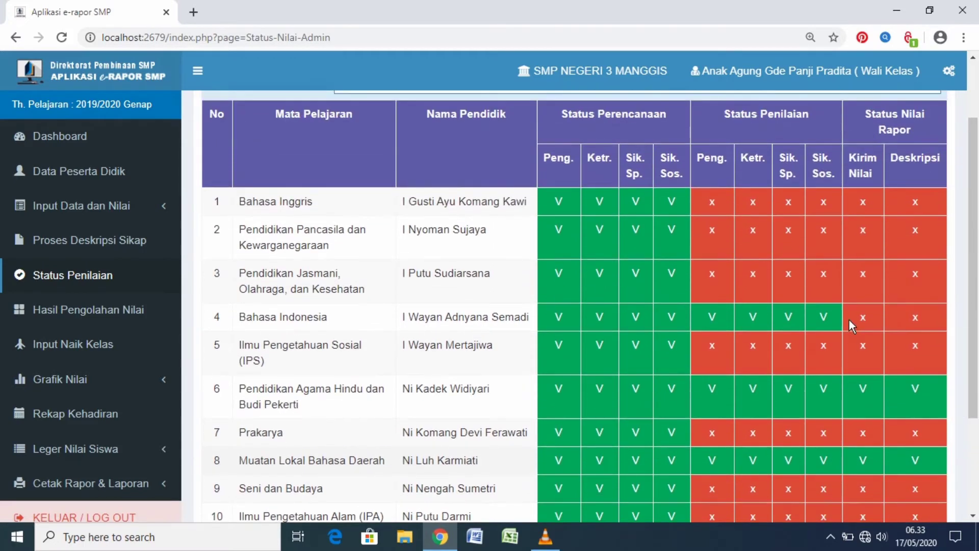
scroll(849, 320, "down", 1)
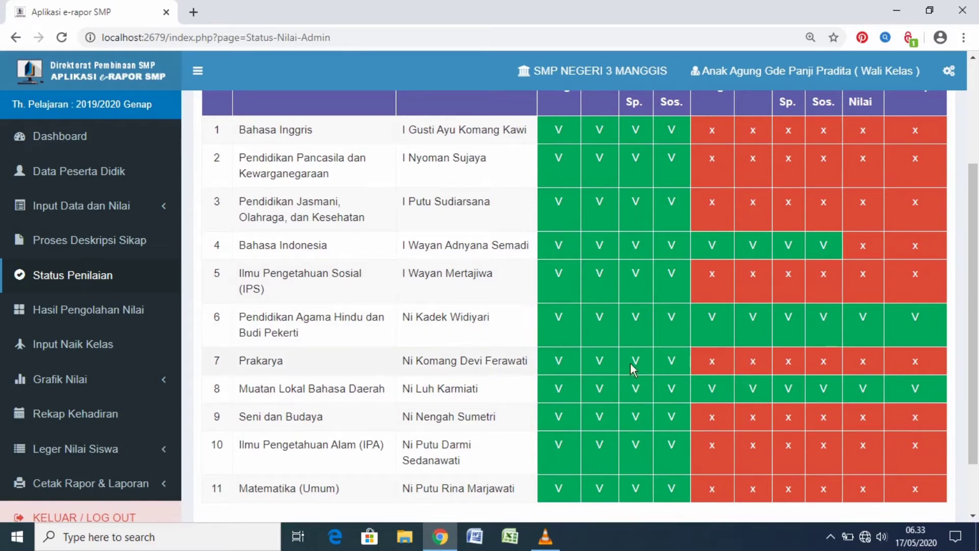
scroll(633, 364, "down", 1)
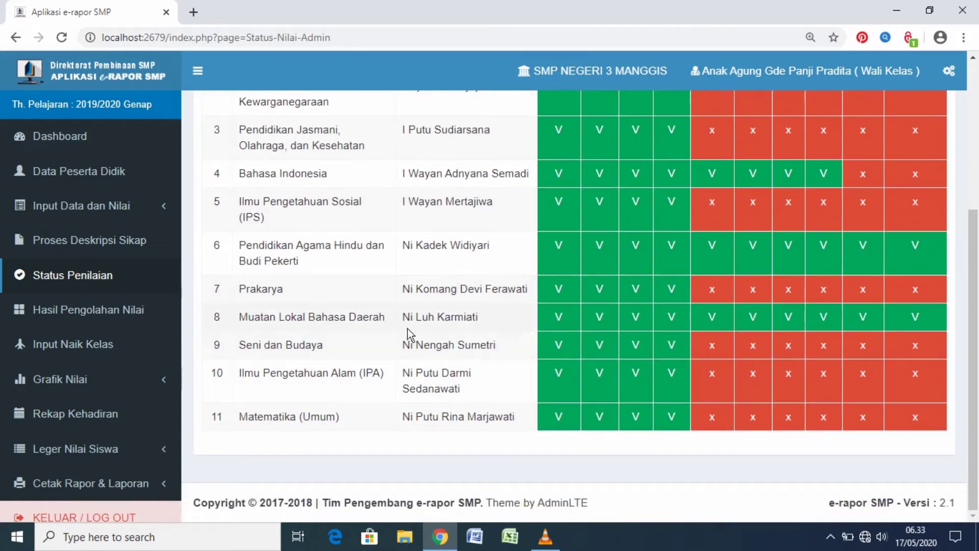
Open the grade processing results page, Hasil Pengolahan Nilai, for class 9H and view the student list through to the end
left_click(96, 311)
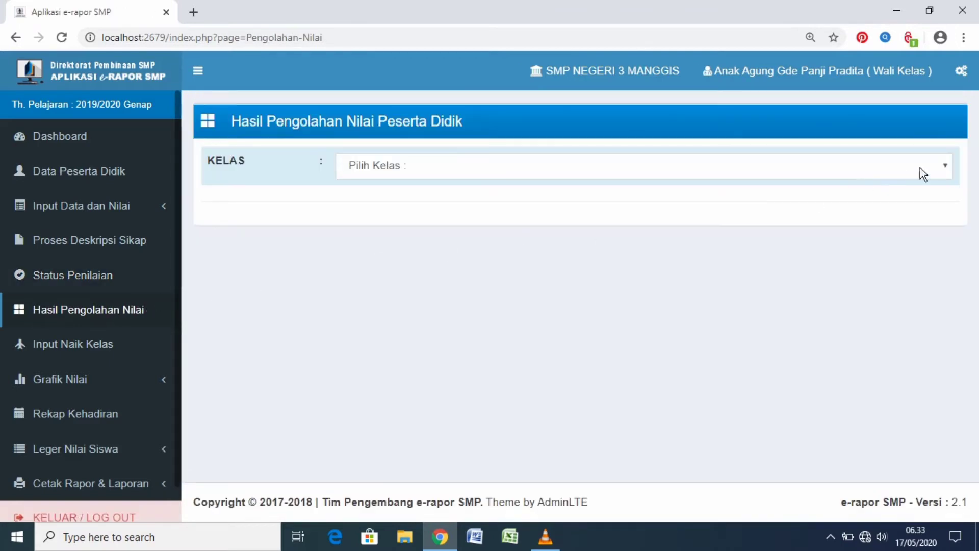
left_click(951, 167)
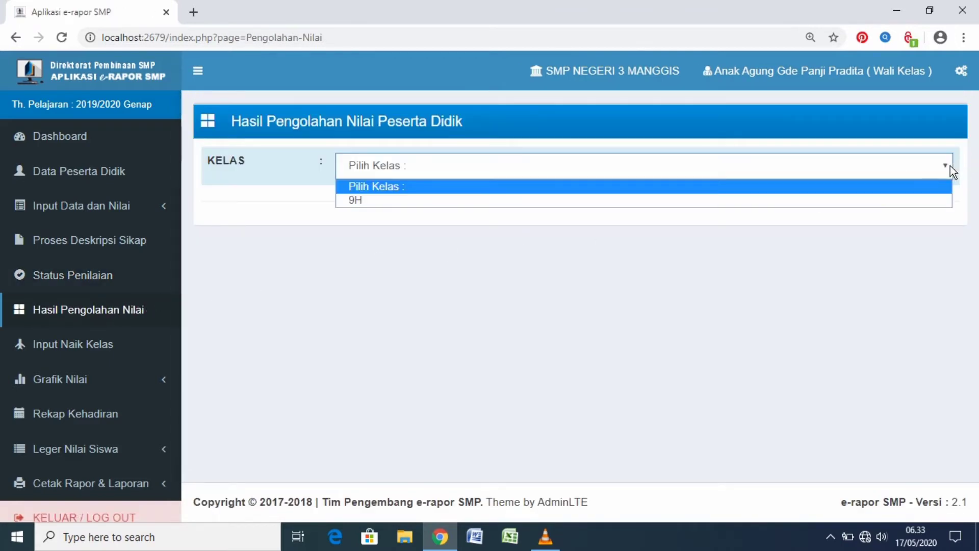
left_click(887, 199)
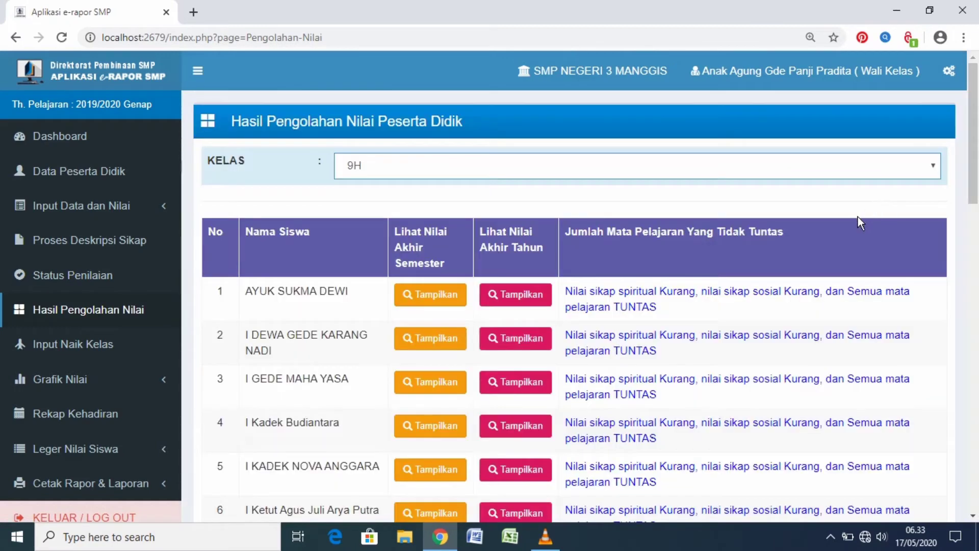
scroll(858, 227, "down", 4)
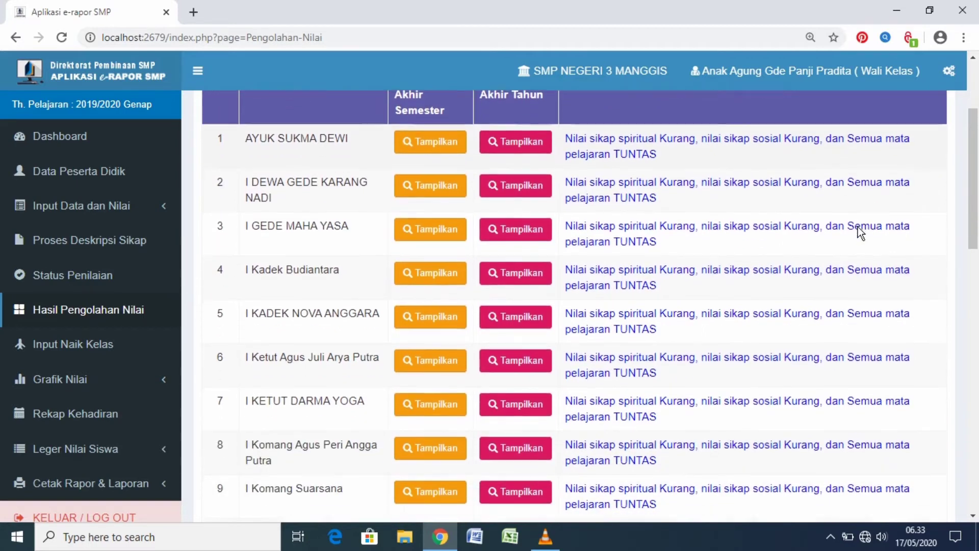
scroll(859, 228, "down", 7)
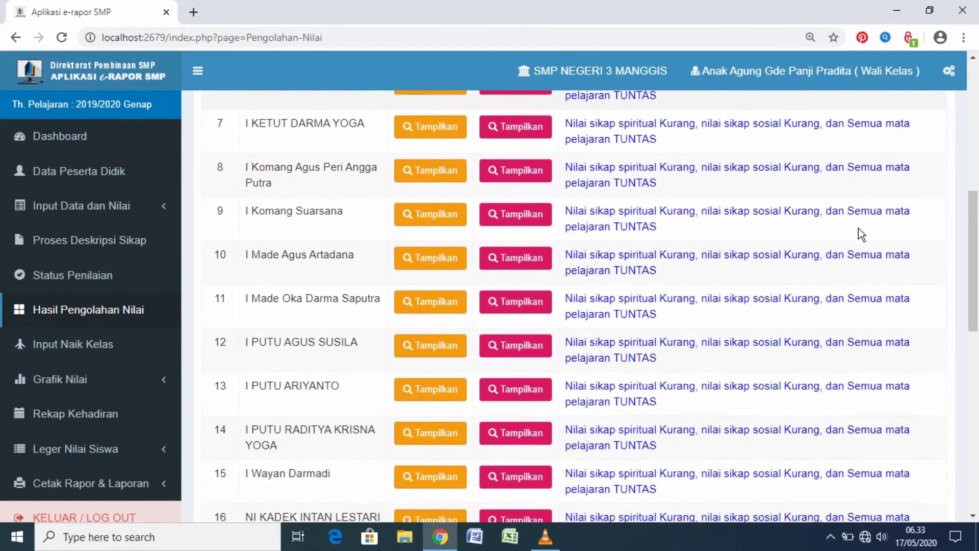
scroll(858, 232, "down", 7)
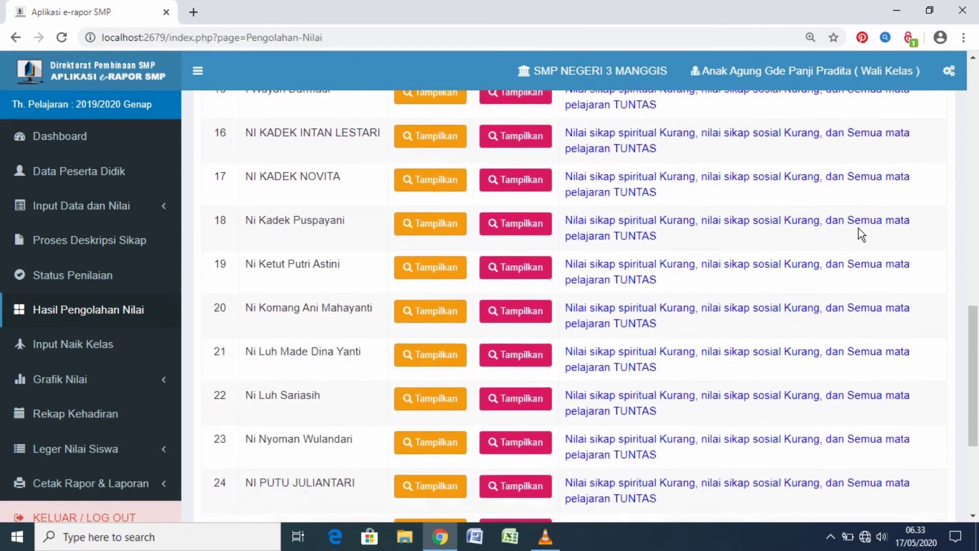
scroll(859, 229, "down", 2)
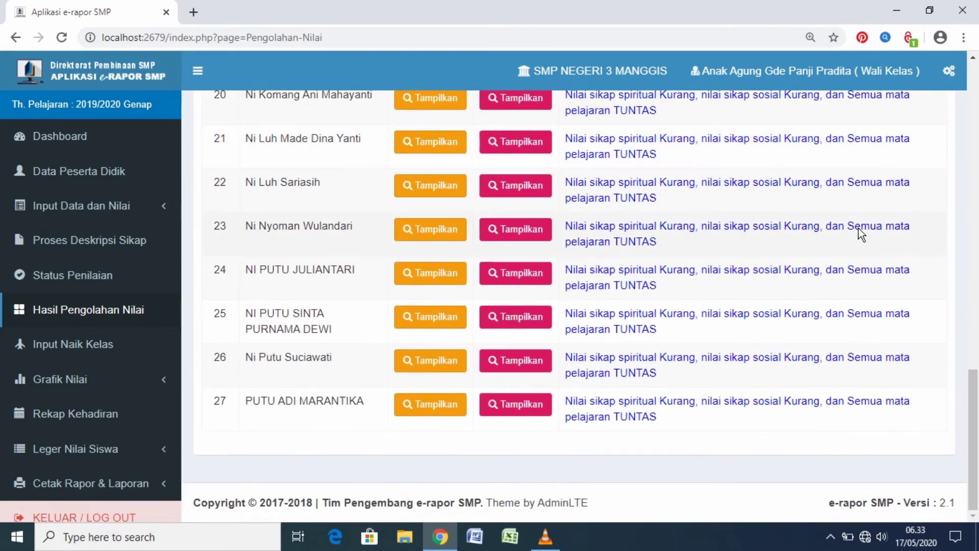
Open the class promotion page, Input Naik Kelas, for class 9H and inspect the Lulus / Tidak Lulus fields through to the last student
left_click(108, 347)
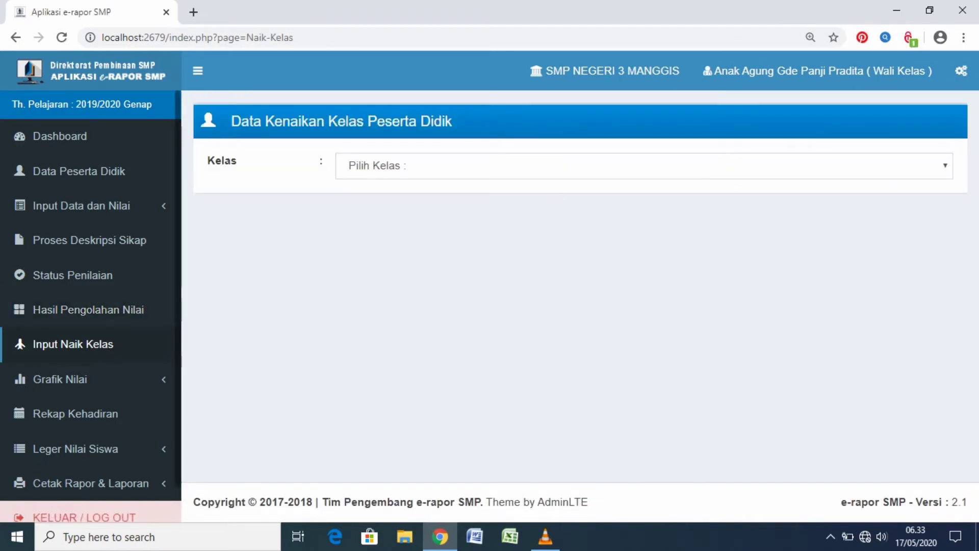
left_click(949, 165)
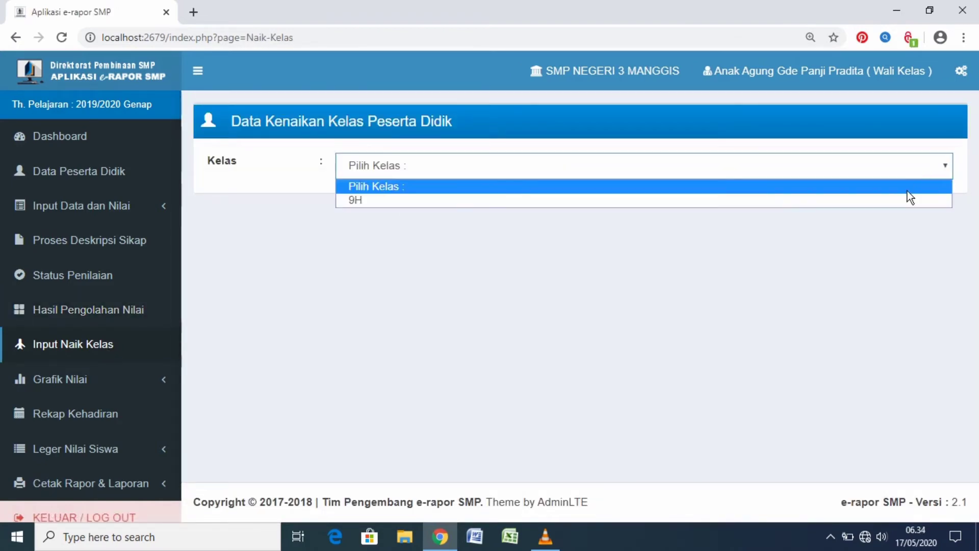
left_click(890, 200)
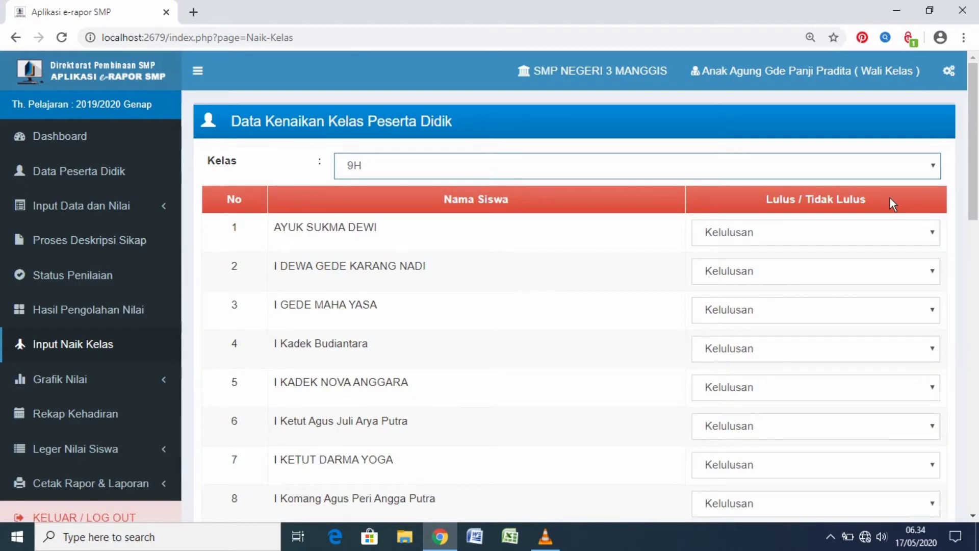
left_click(937, 234)
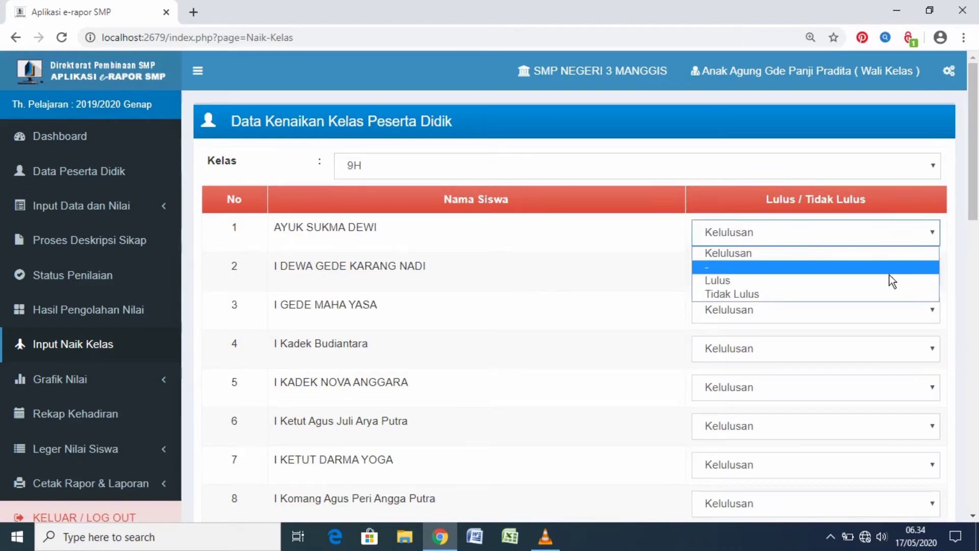
left_click(954, 232)
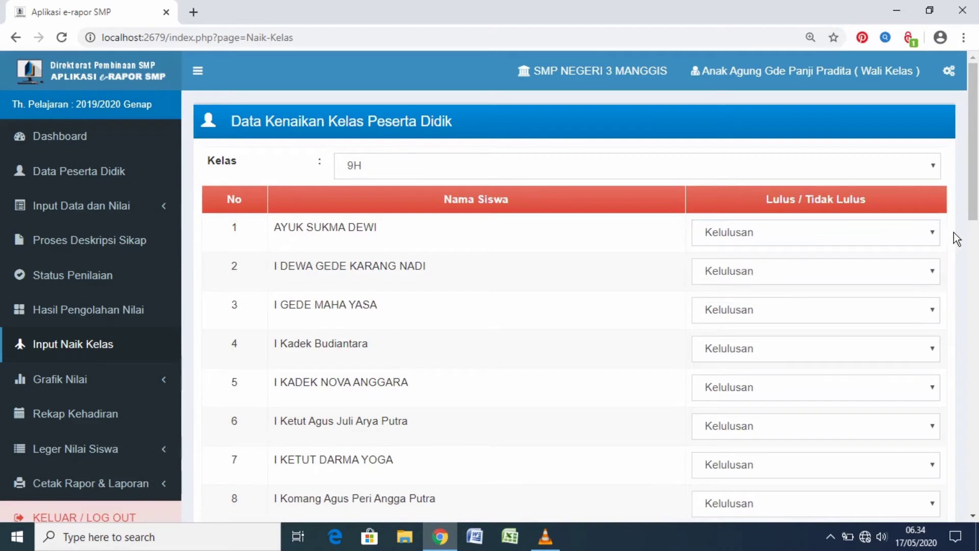
scroll(954, 232, "down", 1)
scroll(953, 232, "down", 4)
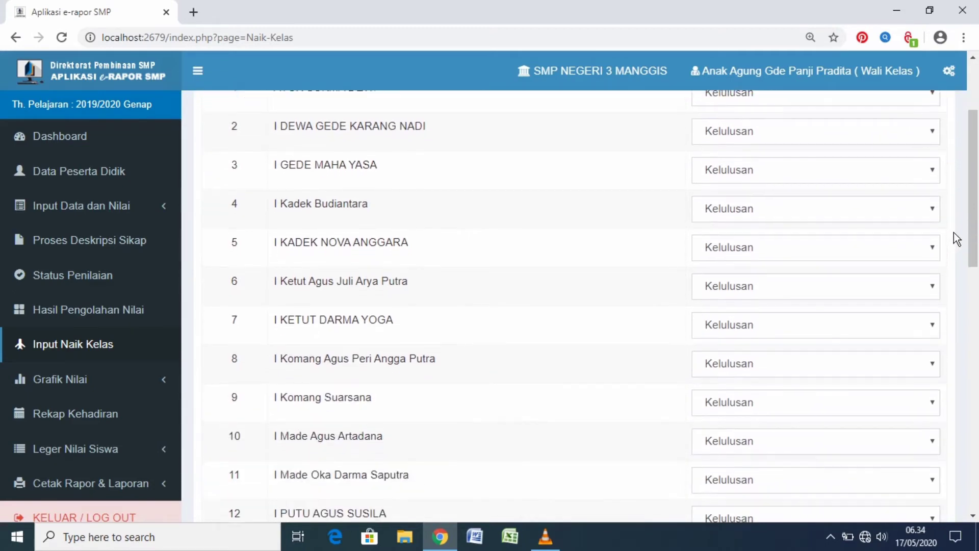
scroll(953, 232, "down", 7)
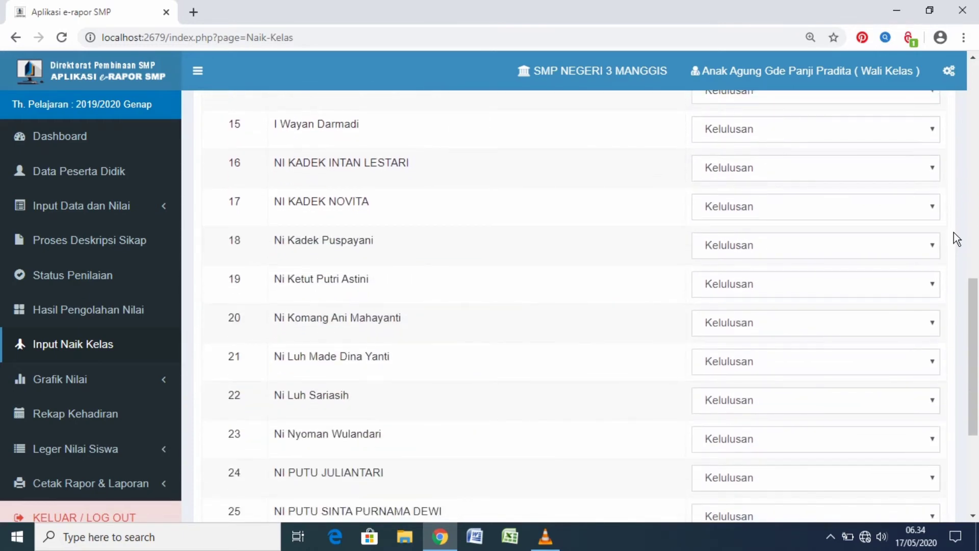
scroll(954, 232, "down", 4)
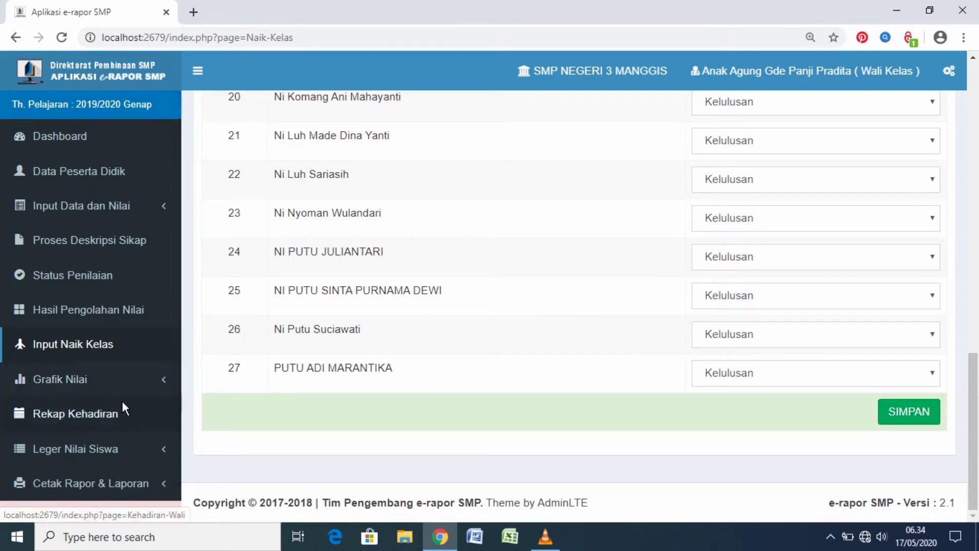
Open the student grade chart page, Grafik Nilai Siswa, and display class 9H
left_click(139, 380)
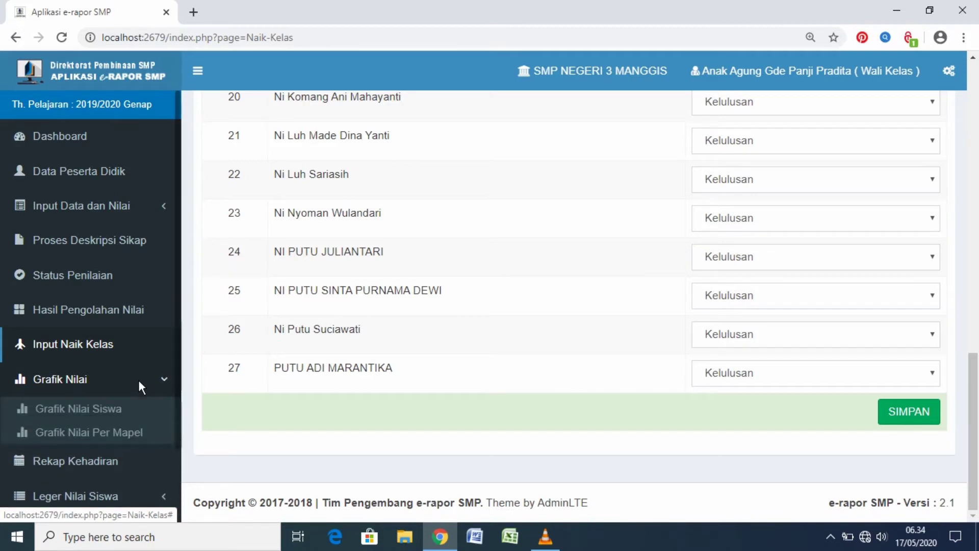
left_click(128, 413)
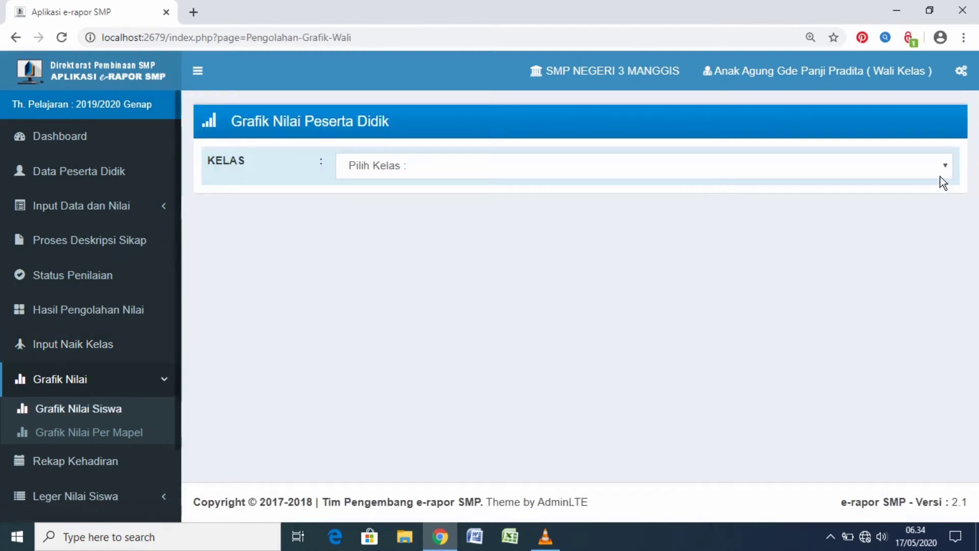
left_click(944, 172)
left_click(931, 198)
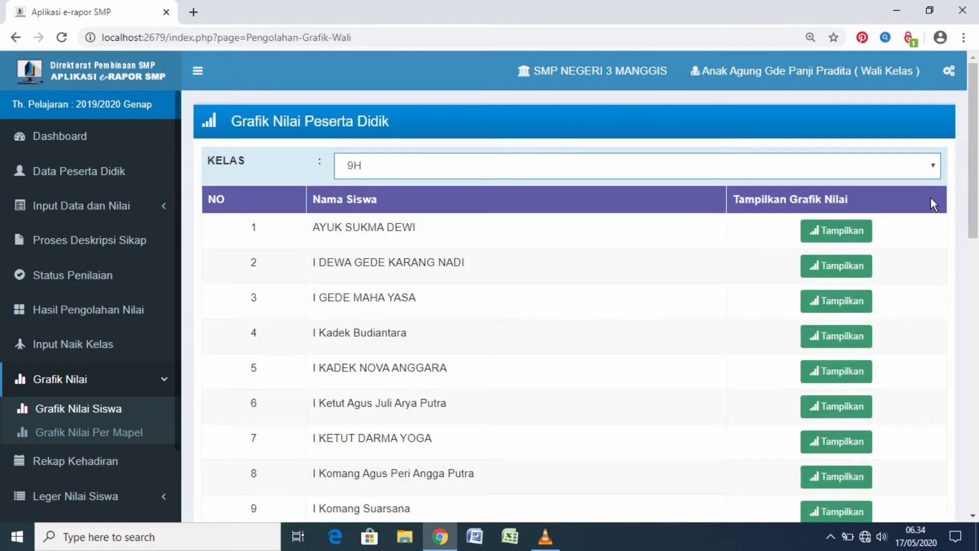
Show the first student's grade charts and examine the average knowledge and skill grades per subject
left_click(853, 235)
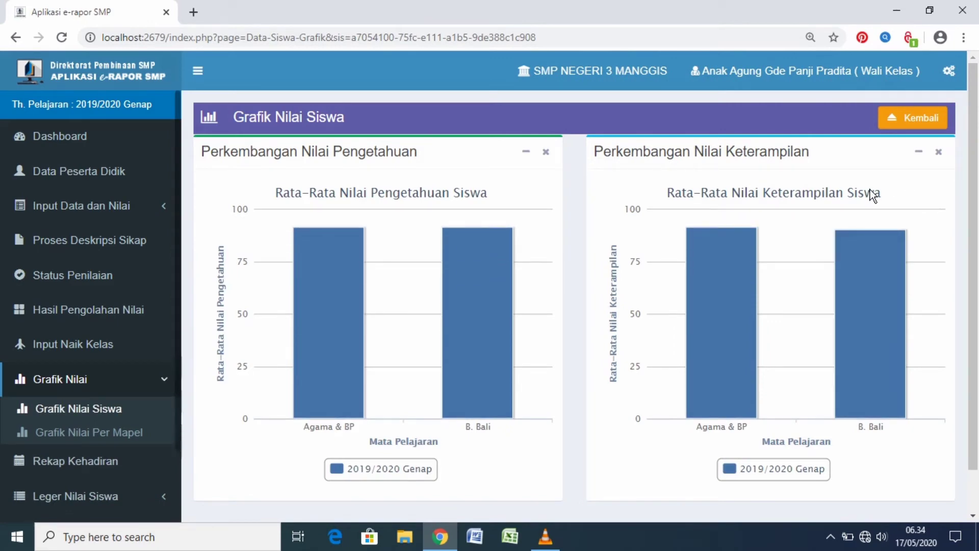
scroll(873, 196, "down", 1)
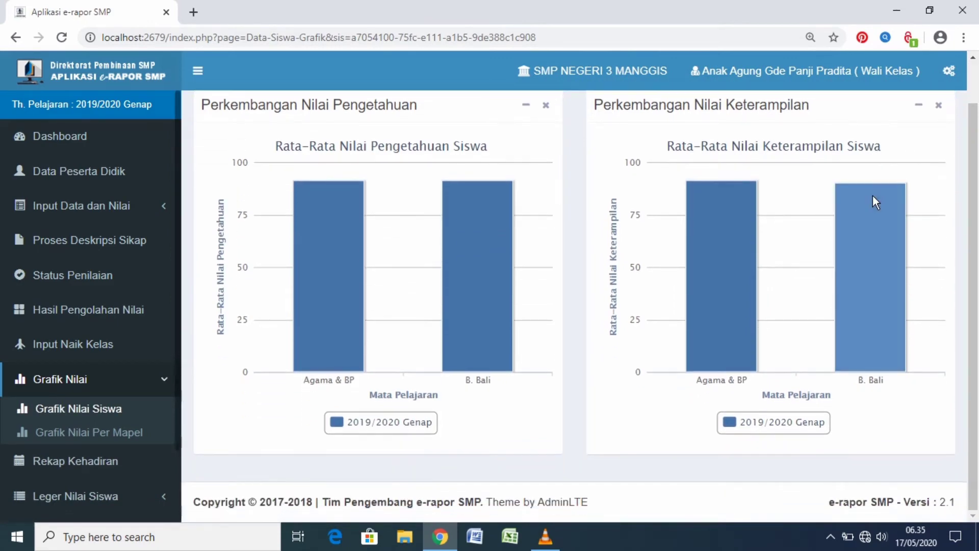
mouse_move(873, 198)
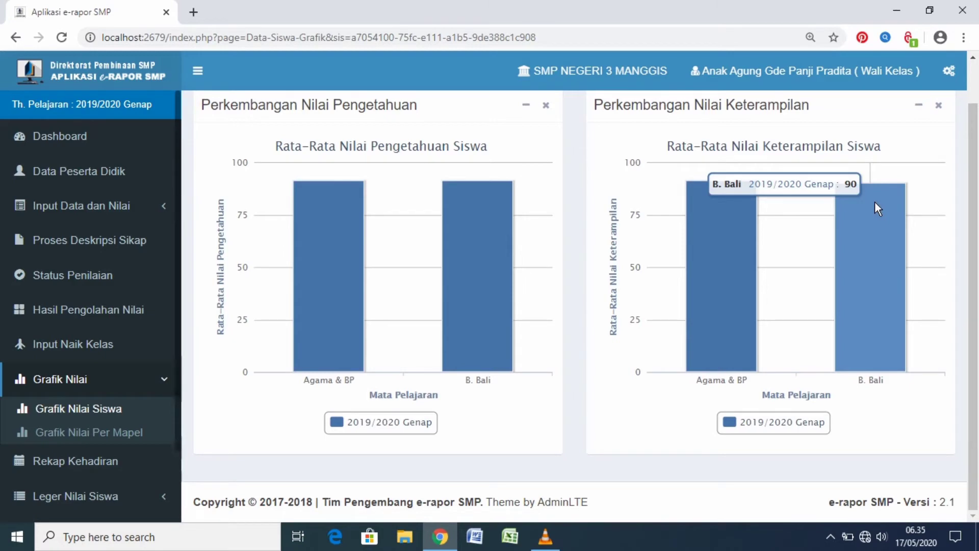
scroll(874, 202, "up", 1)
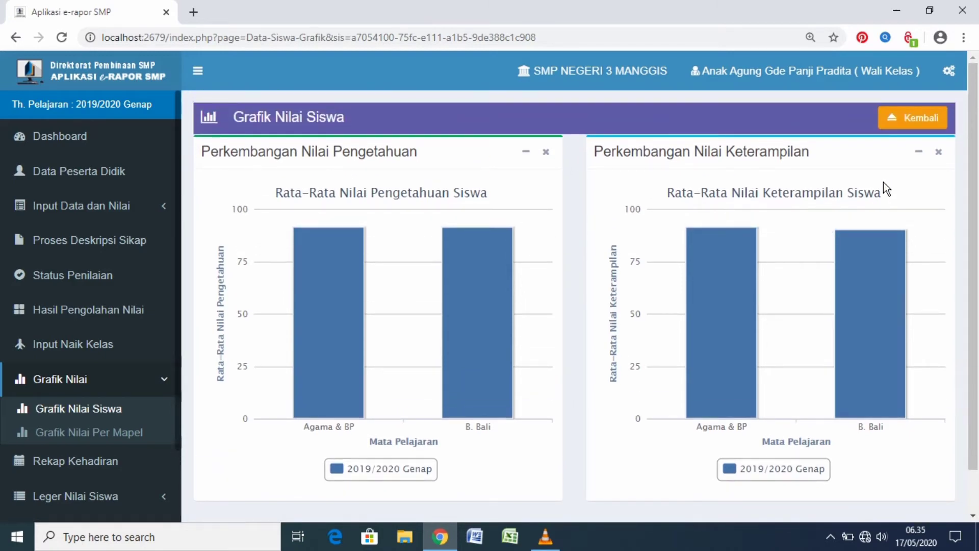
scroll(884, 182, "down", 1)
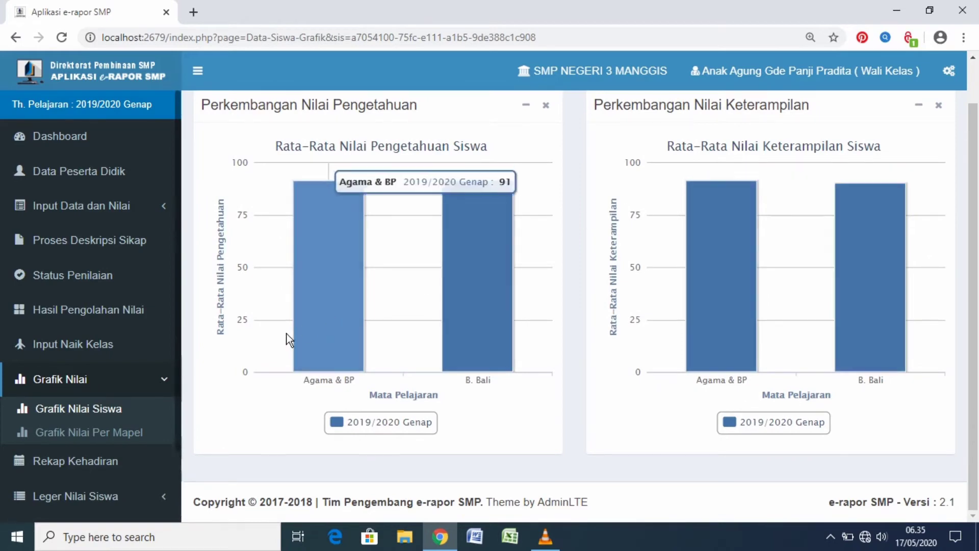
Open Grafik Nilai Per Mapel and view class 9H's knowledge and skill charts for Pendidikan Agama Hindu dan Budi Pekerti
left_click(107, 434)
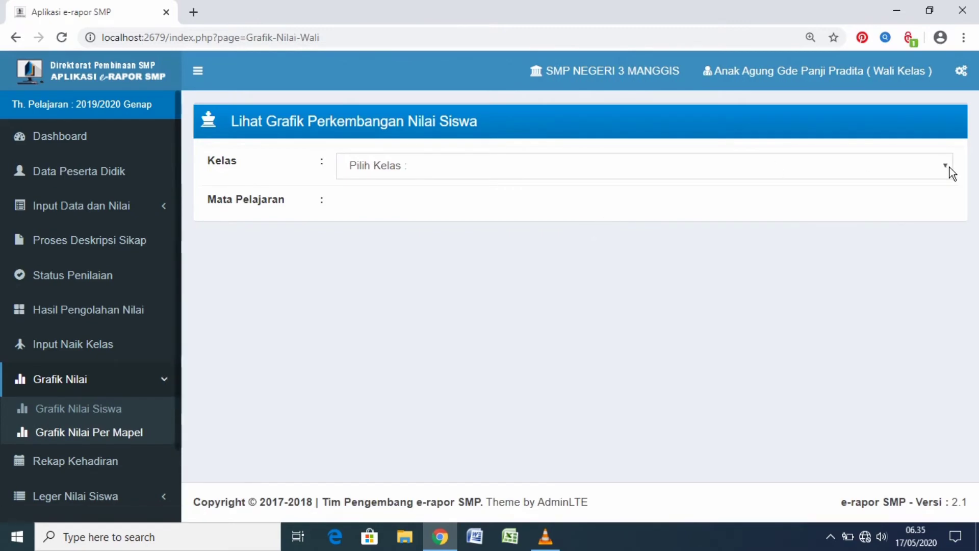
left_click(950, 166)
left_click(882, 199)
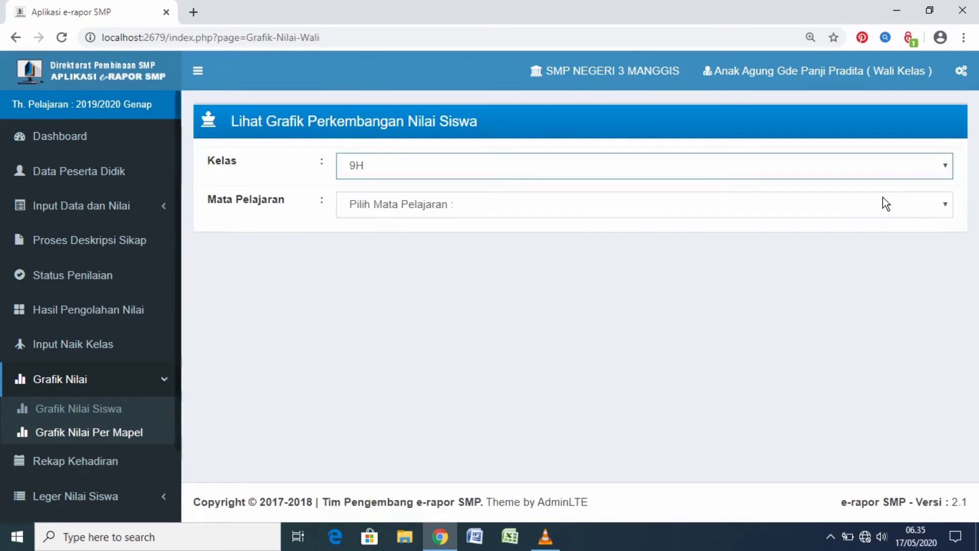
left_click(950, 205)
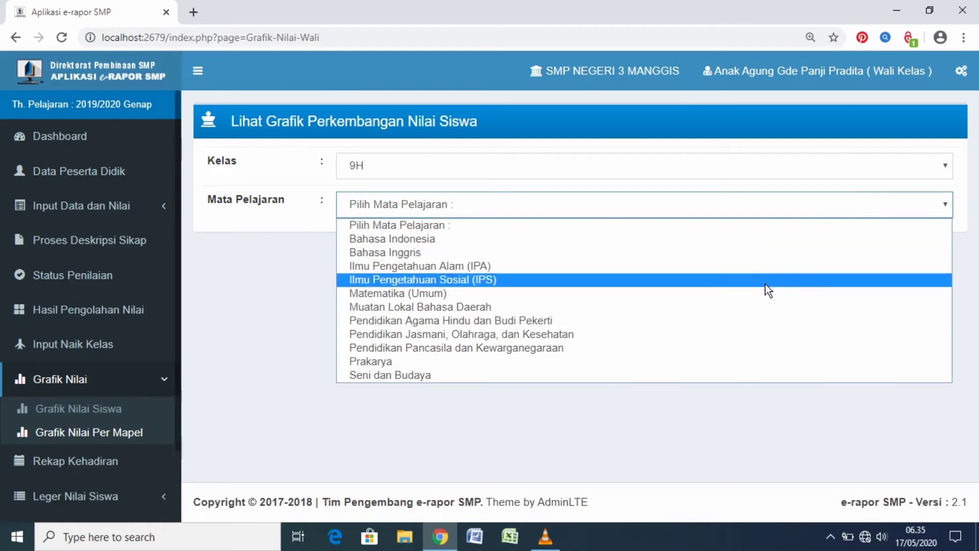
left_click(766, 322)
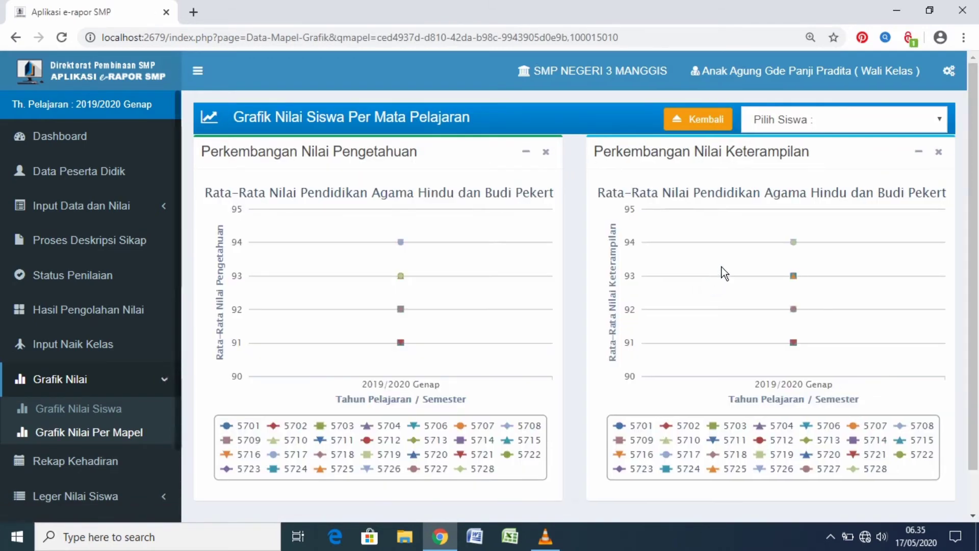
scroll(722, 261, "down", 1)
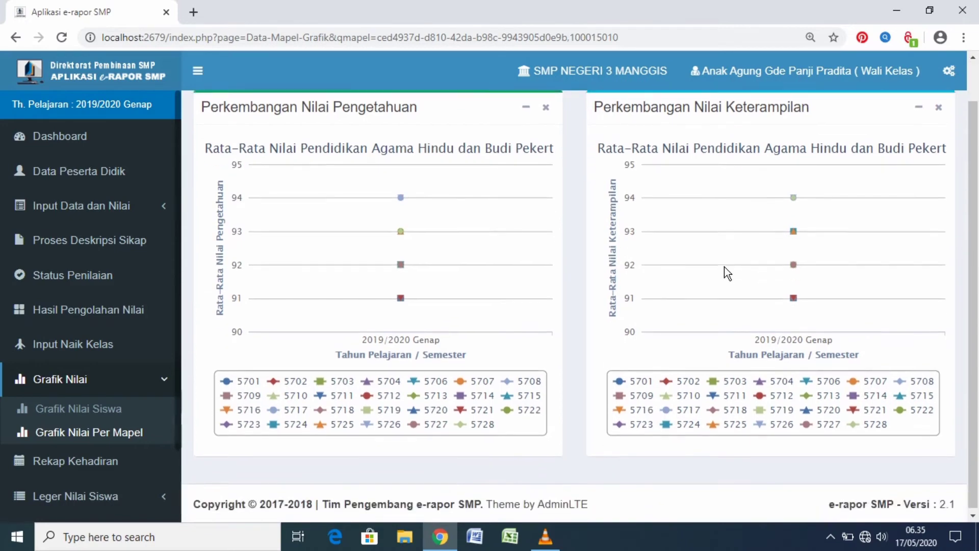
scroll(725, 274, "up", 1)
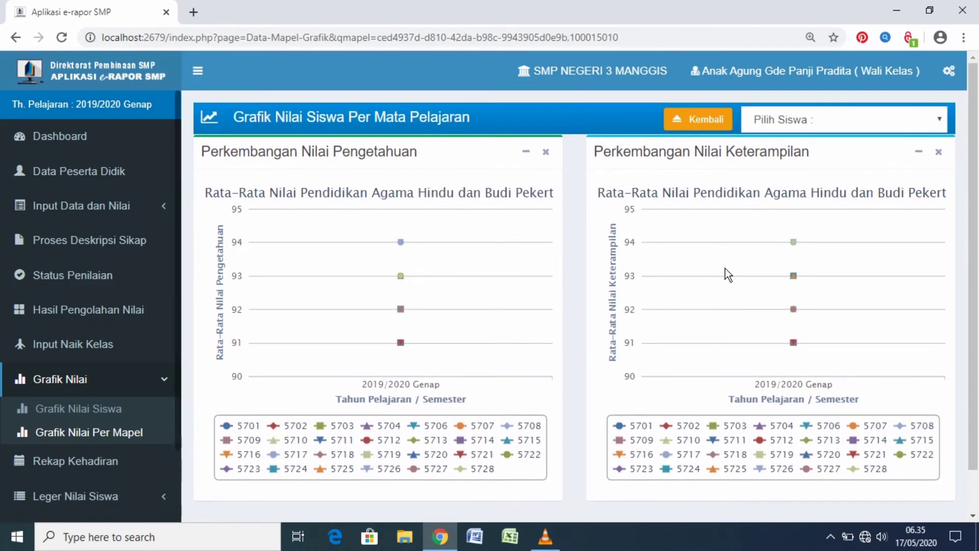
Open the attendance recap, Rekap Kehadiran, for class 9H and review the S, I and A columns through to the last student
left_click(83, 462)
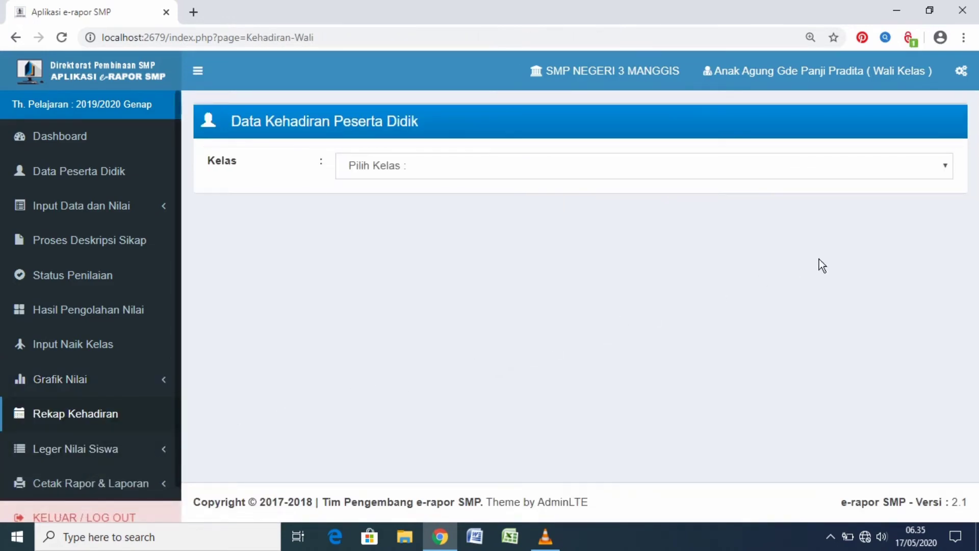
left_click(944, 167)
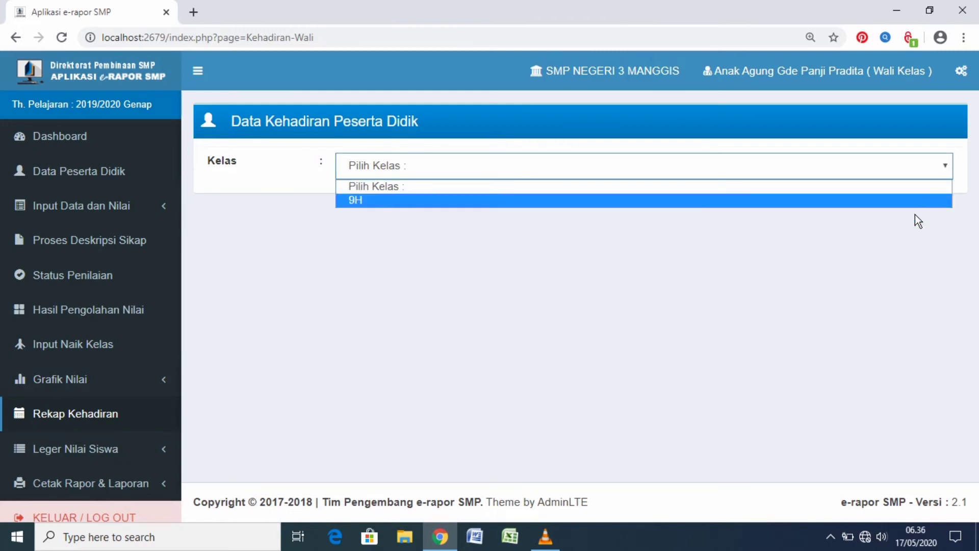
left_click(917, 201)
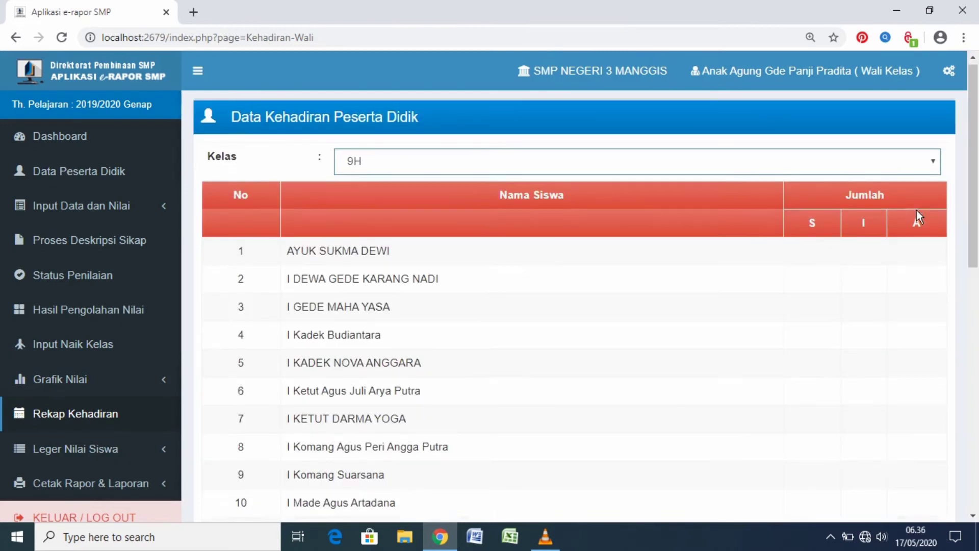
scroll(917, 211, "down", 5)
scroll(918, 216, "down", 2)
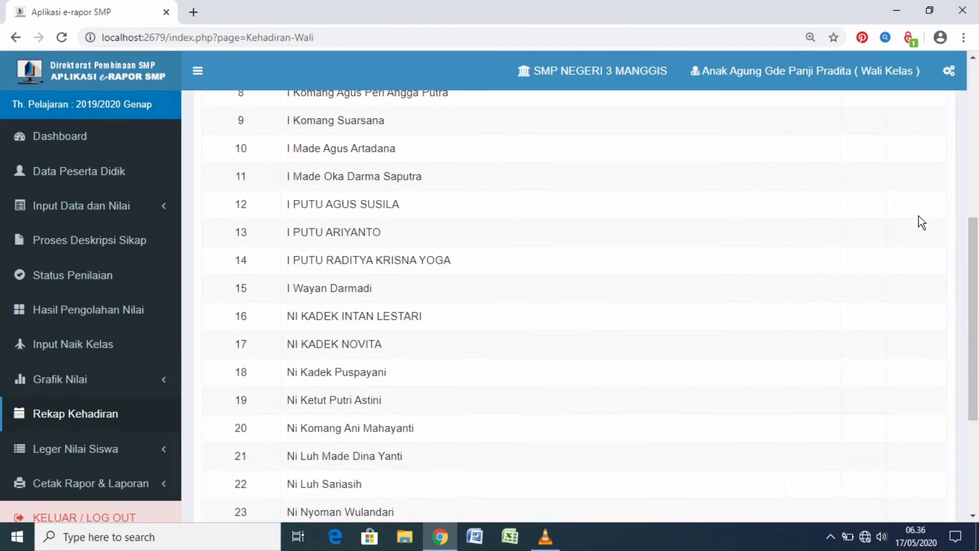
scroll(919, 216, "down", 4)
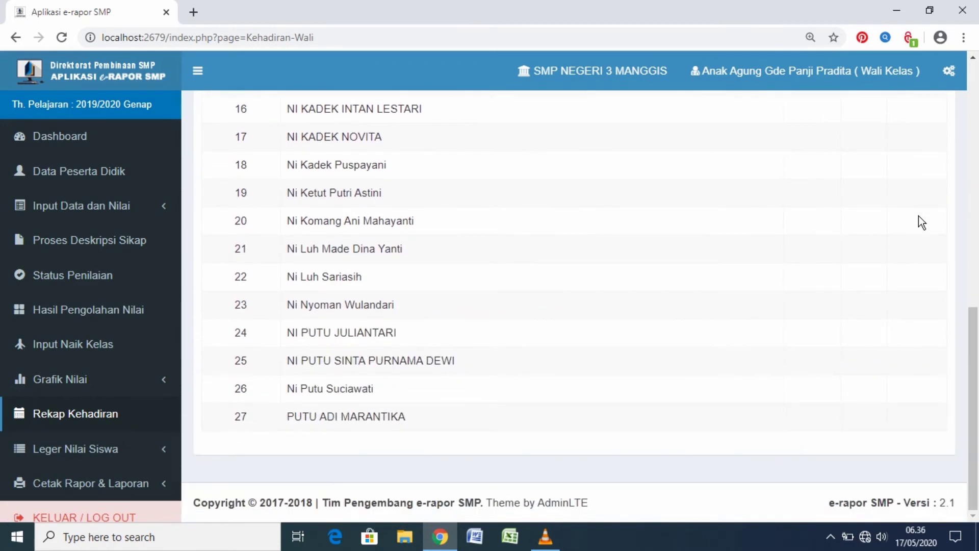
Open Lihat Leger Nilai, display the grade ledger for class 9H and look over the students' grades, averages, attendance and extracurricular columns
left_click(118, 451)
scroll(118, 450, "down", 2)
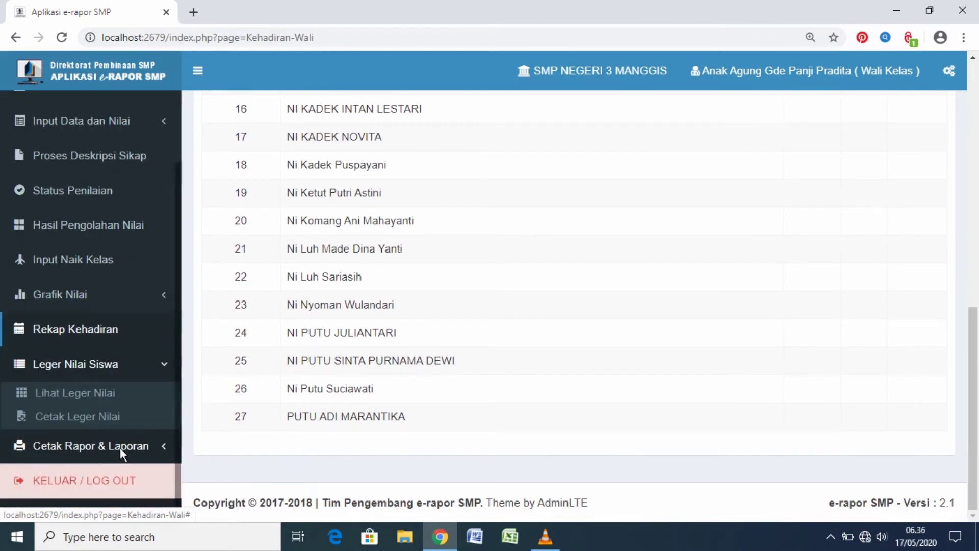
left_click(105, 394)
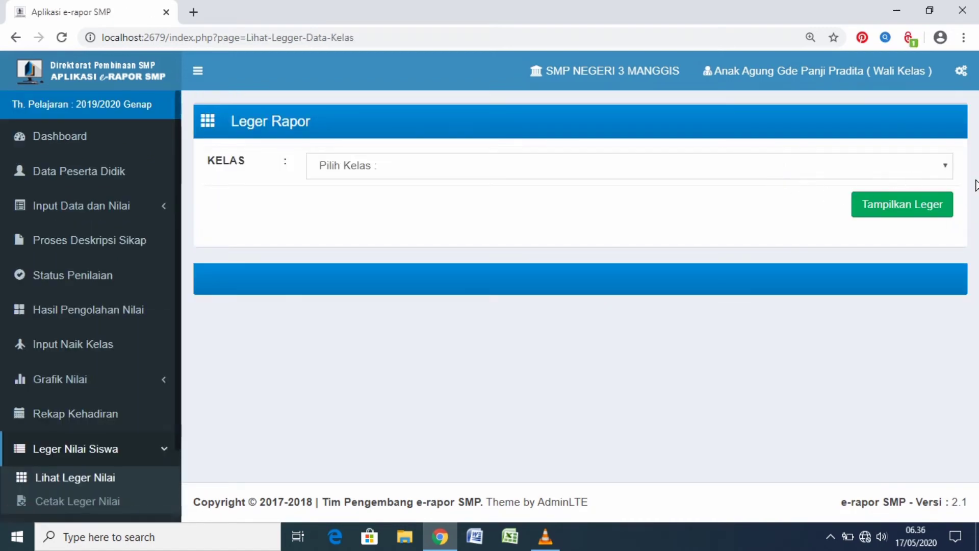
left_click(947, 168)
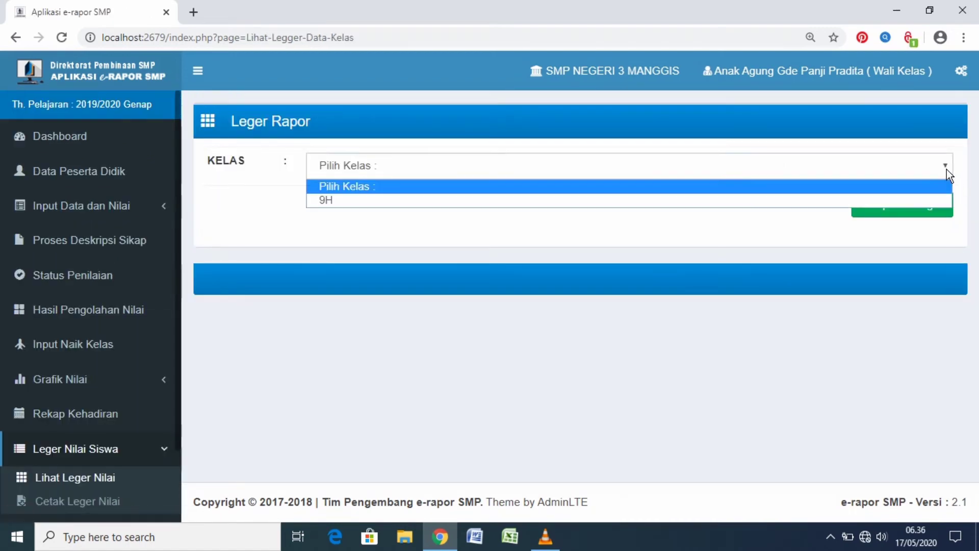
left_click(890, 200)
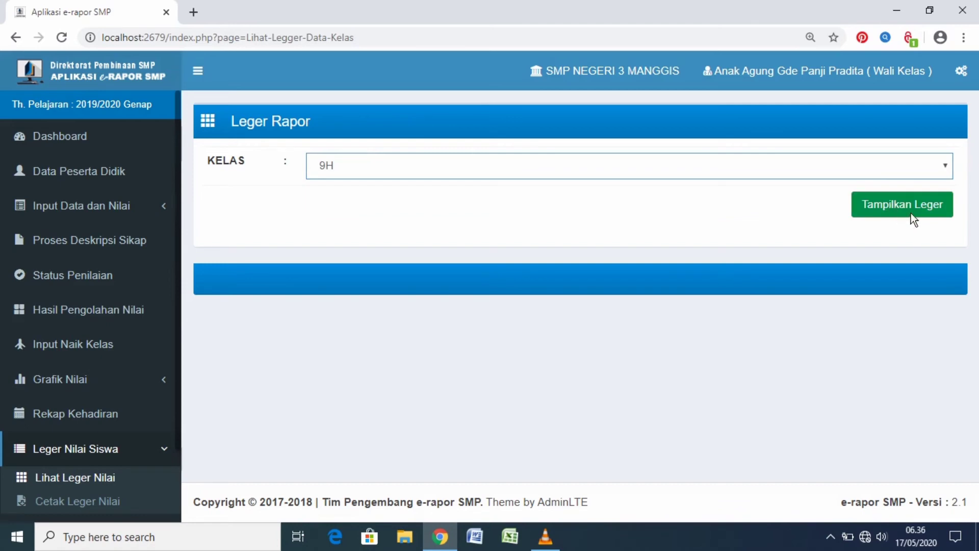
left_click(912, 210)
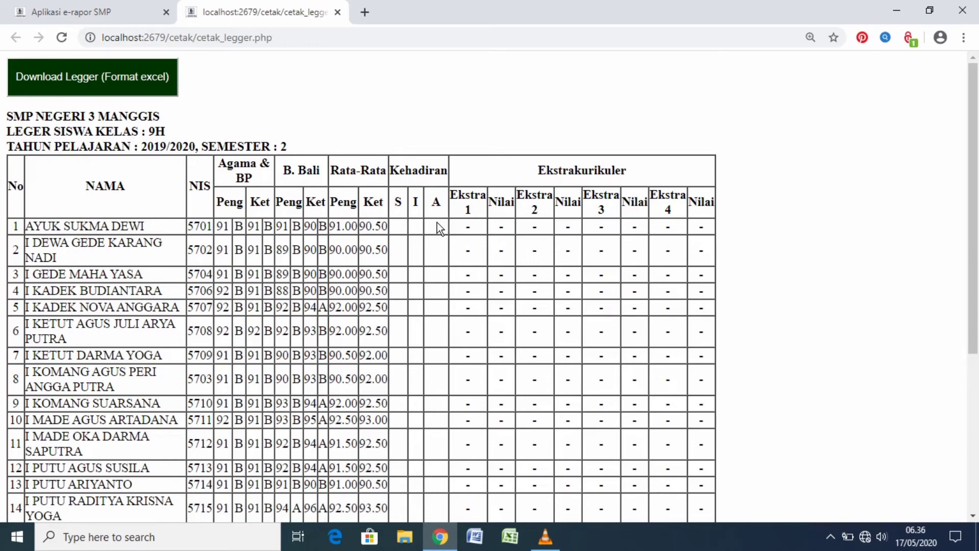
scroll(437, 230, "down", 2)
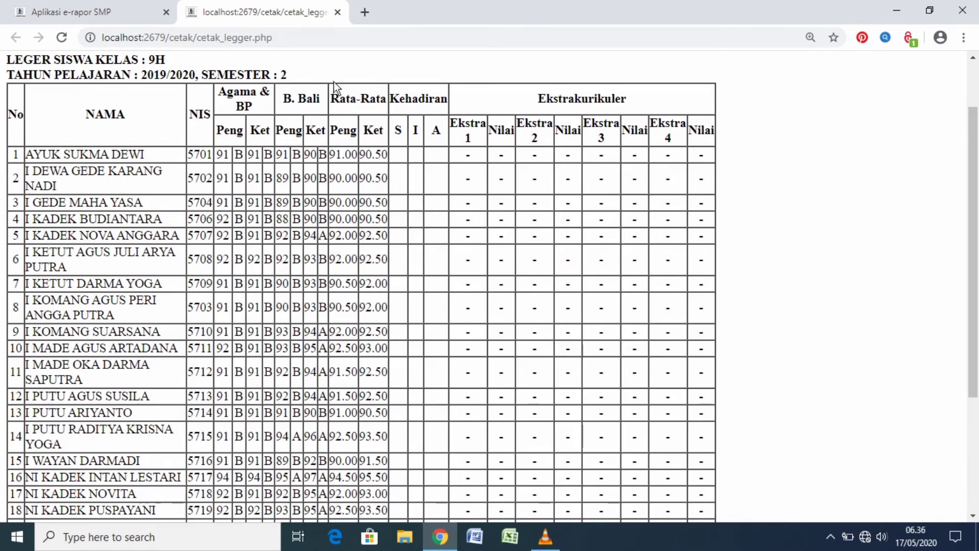
Return to the e-Rapor page, open Cetak Rapor without paper settings and list the report cards for class 9H
left_click(125, 18)
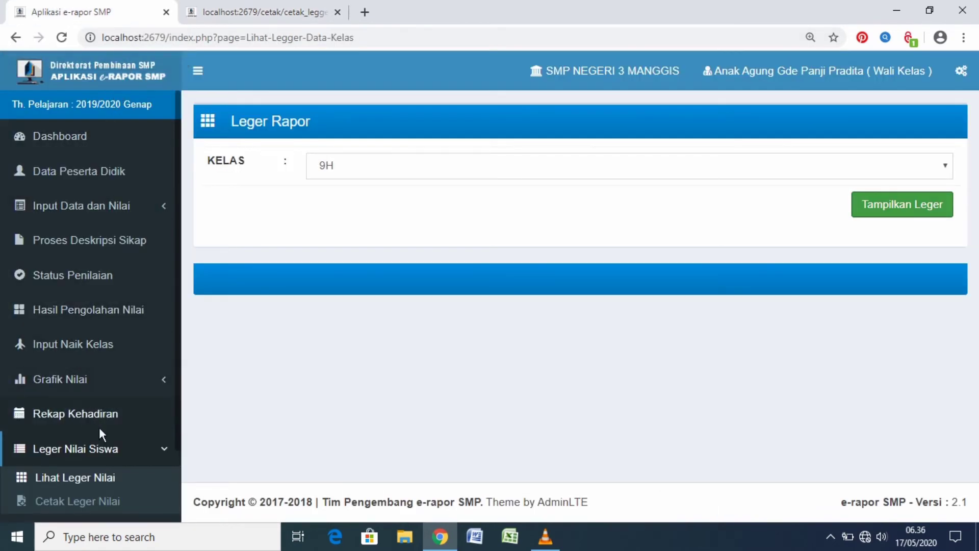
scroll(102, 436, "down", 2)
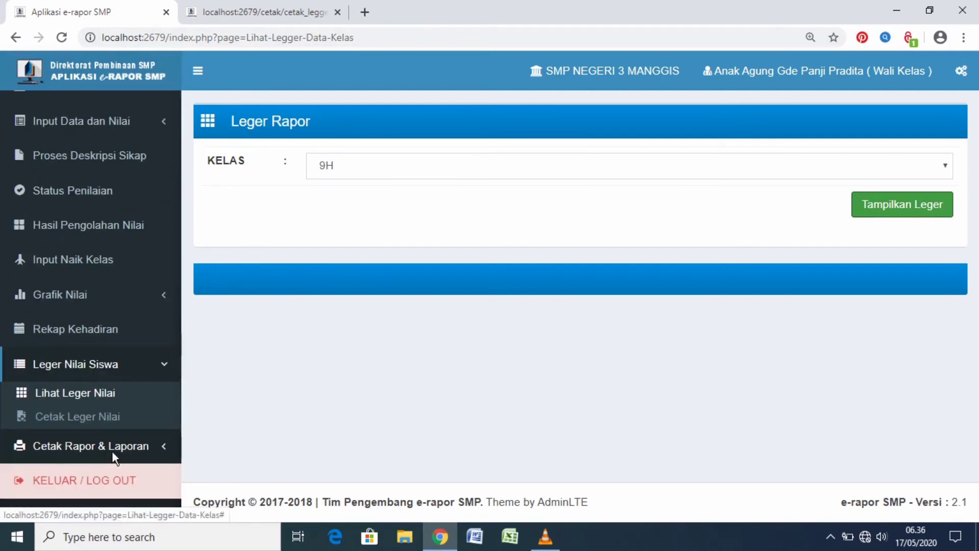
left_click(114, 448)
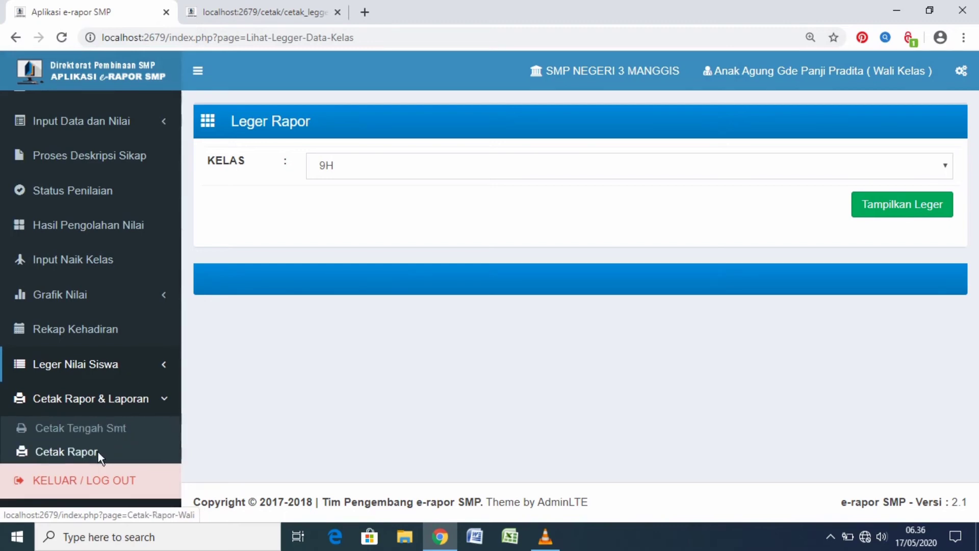
left_click(88, 457)
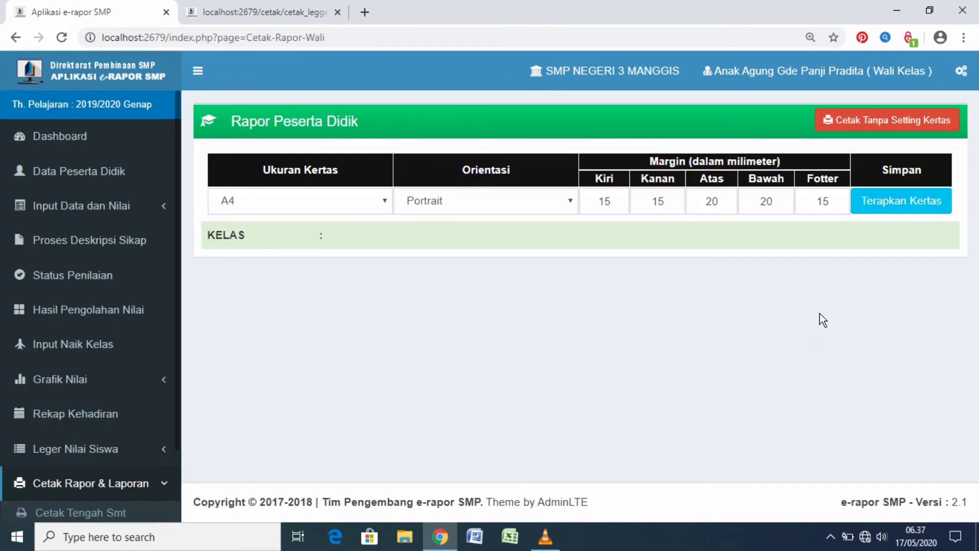
left_click(905, 118)
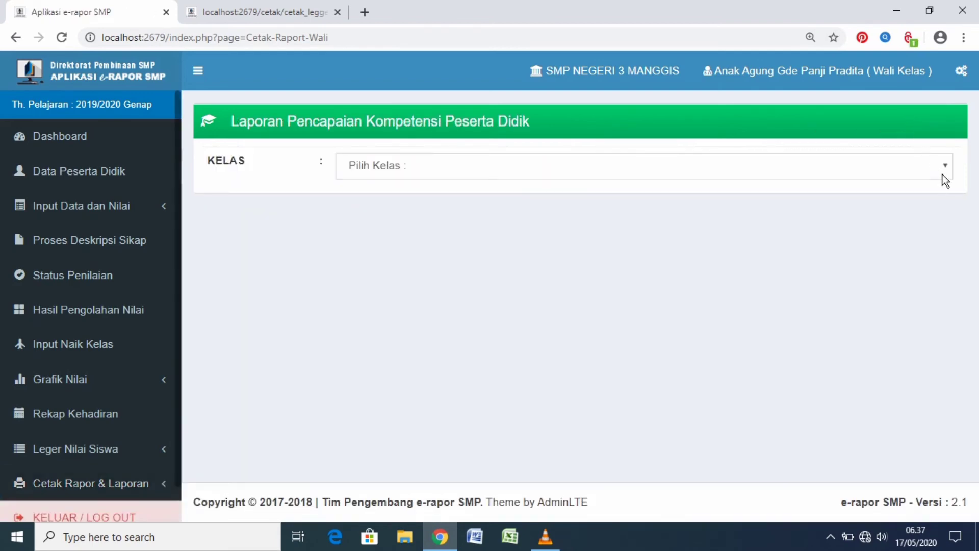
left_click(943, 175)
left_click(918, 200)
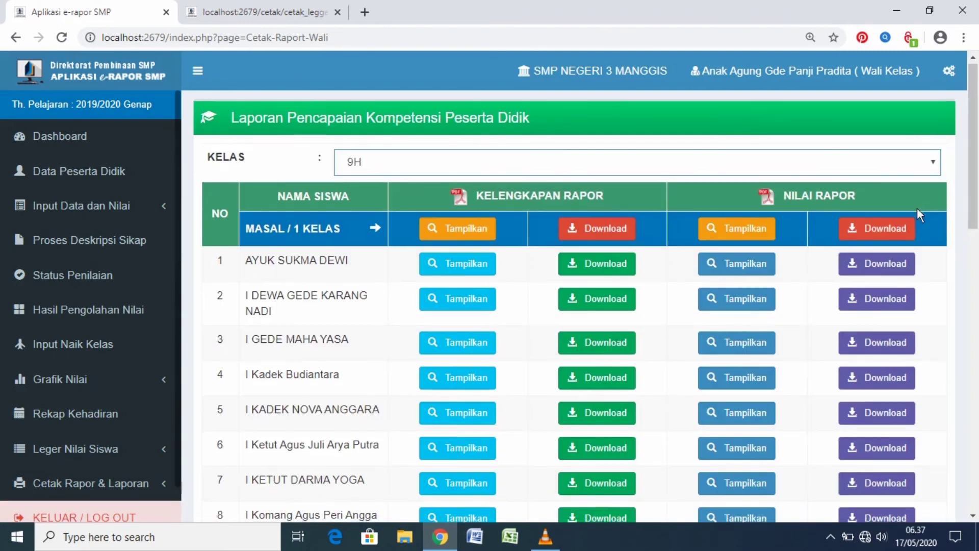
Display the first student's Nilai Rapor and examine every page, from attitude, knowledge and skills to absences, notes and the promotion decision
scroll(918, 208, "down", 1)
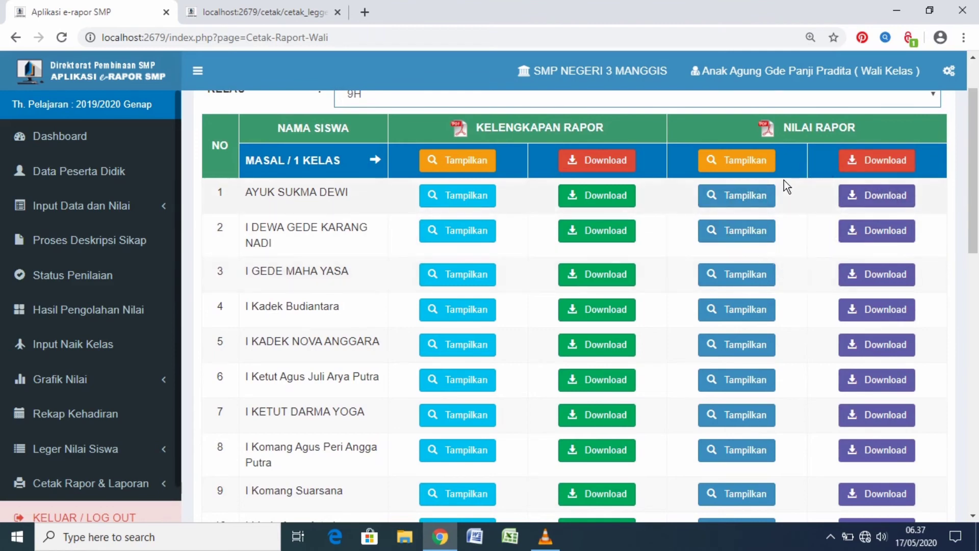
left_click(739, 200)
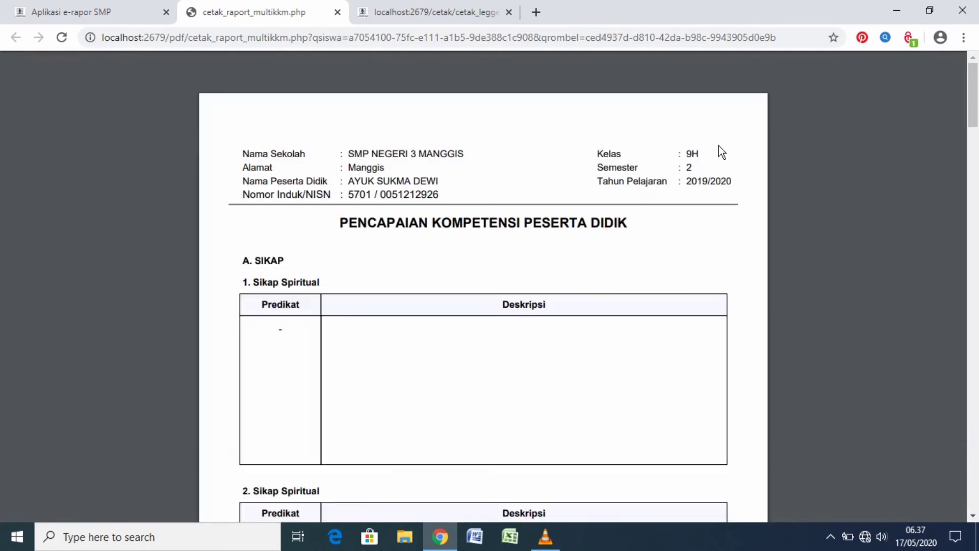
scroll(718, 148, "down", 3)
scroll(719, 159, "down", 1)
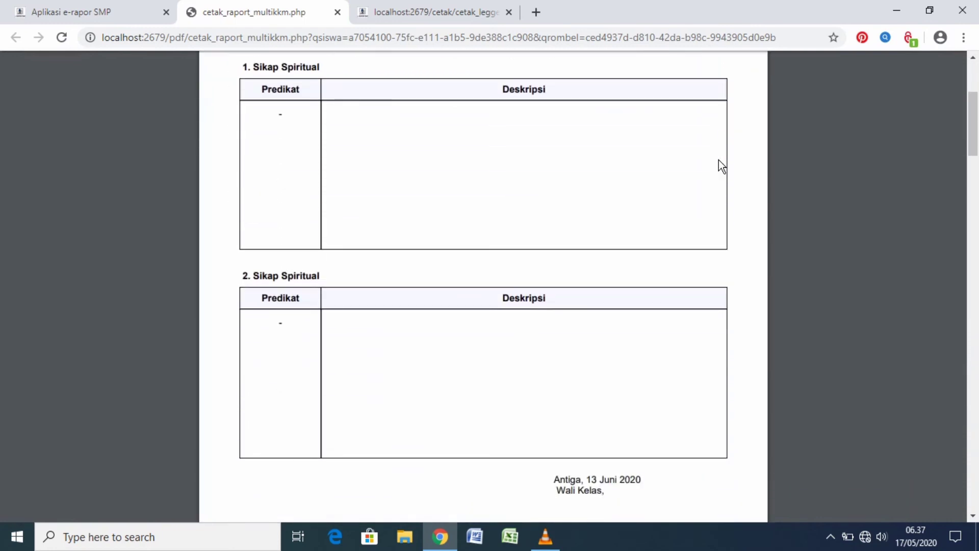
scroll(719, 159, "down", 1)
scroll(718, 159, "down", 2)
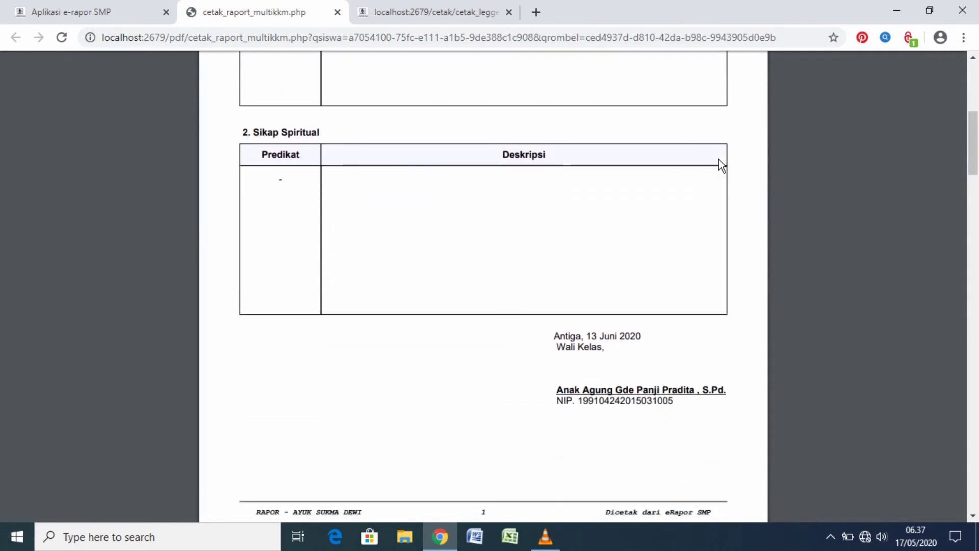
scroll(718, 159, "down", 1)
scroll(718, 159, "down", 4)
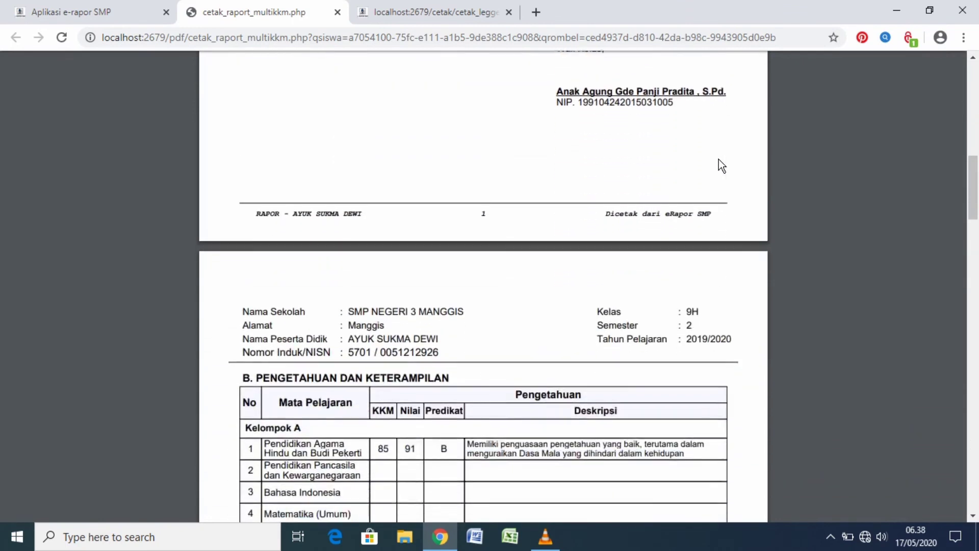
scroll(718, 159, "down", 3)
scroll(718, 159, "down", 3)
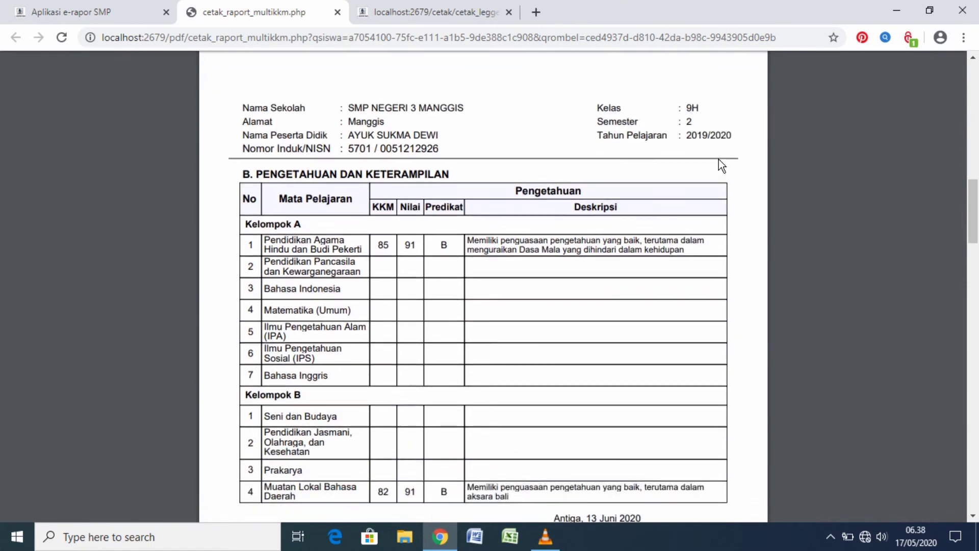
scroll(718, 159, "down", 6)
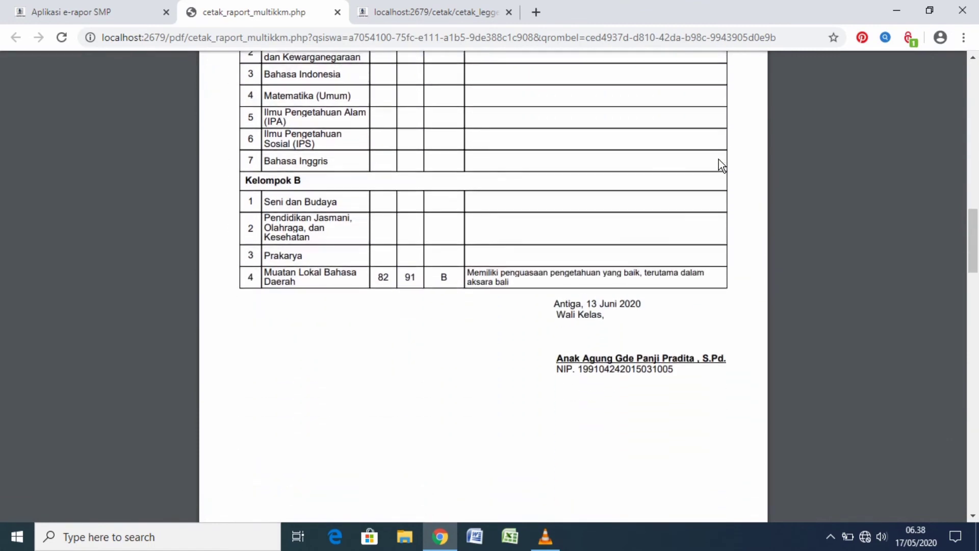
scroll(719, 159, "down", 6)
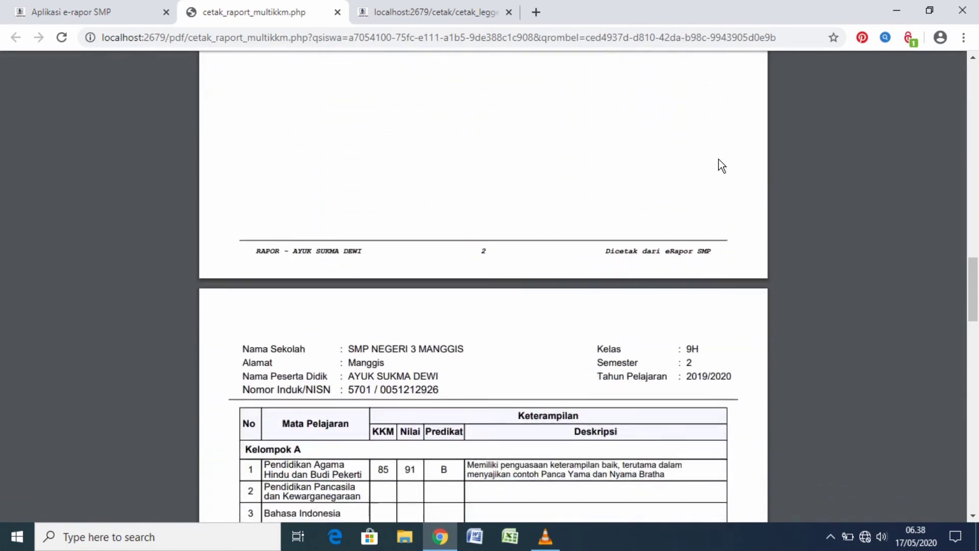
scroll(719, 159, "down", 6)
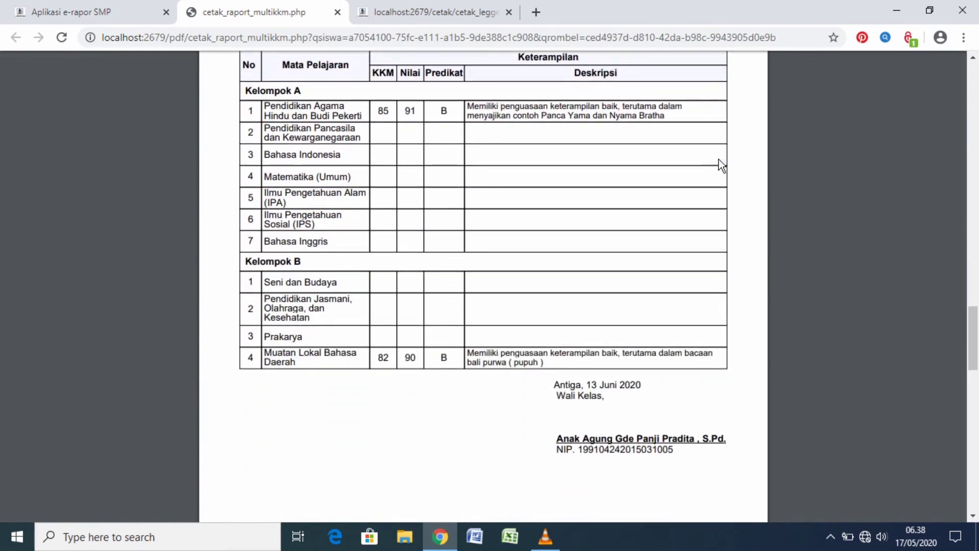
scroll(718, 160, "down", 6)
scroll(718, 159, "down", 10)
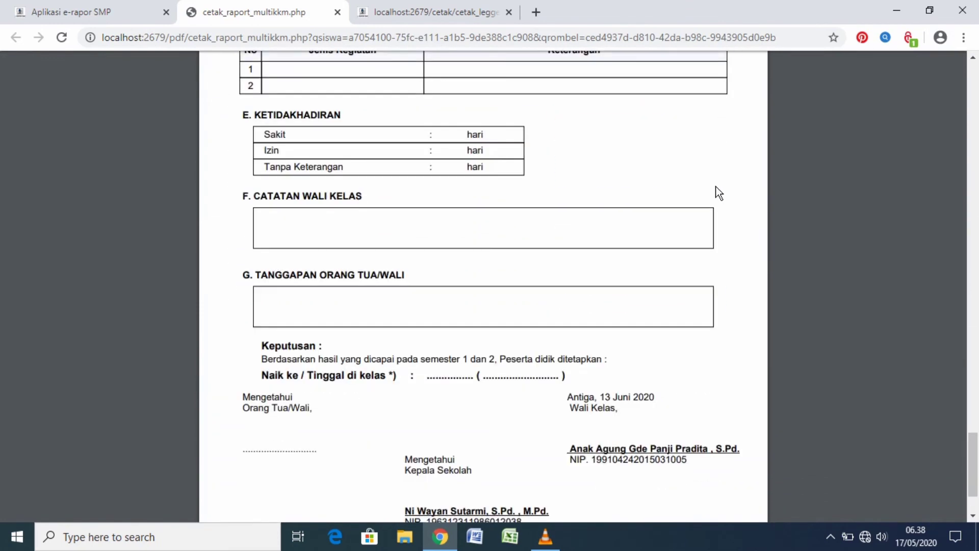
scroll(719, 197, "down", 2)
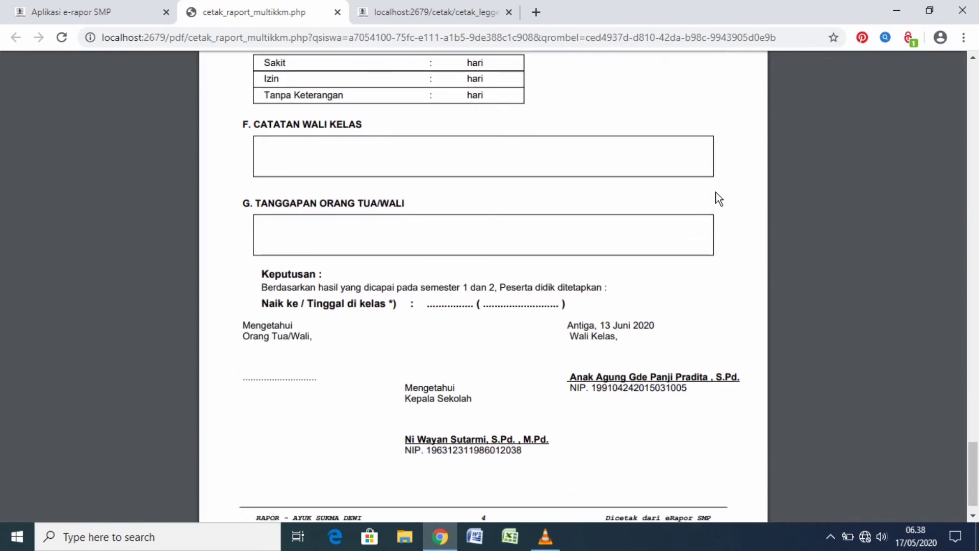
scroll(719, 198, "down", 1)
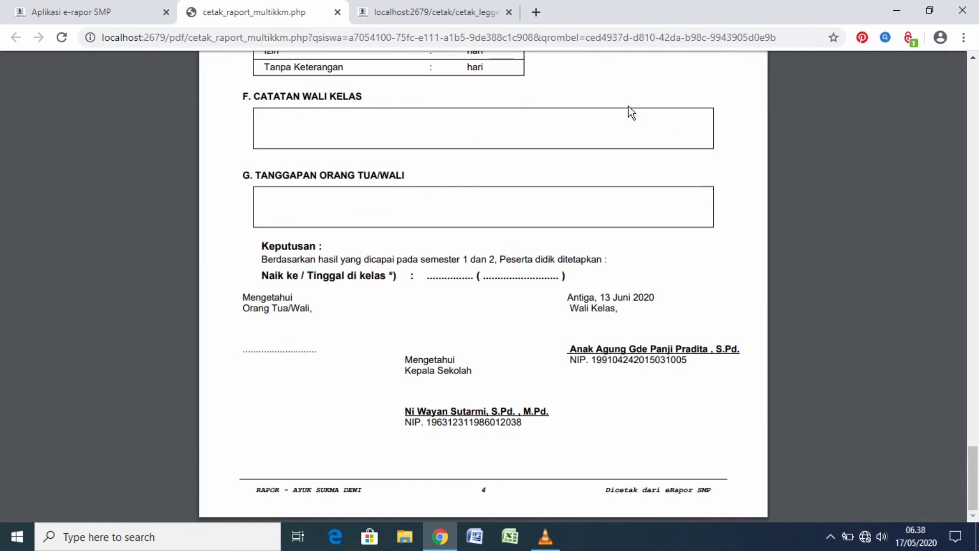
Download the first student's Nilai Rapor PDF from the class 9H list and locate the file in the Downloads folder in File Explorer
left_click(119, 16)
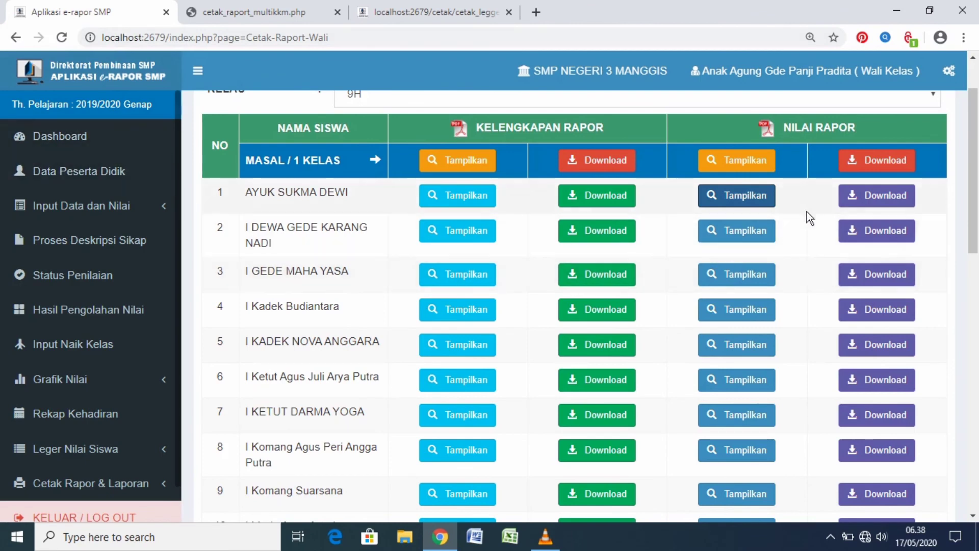
left_click(884, 197)
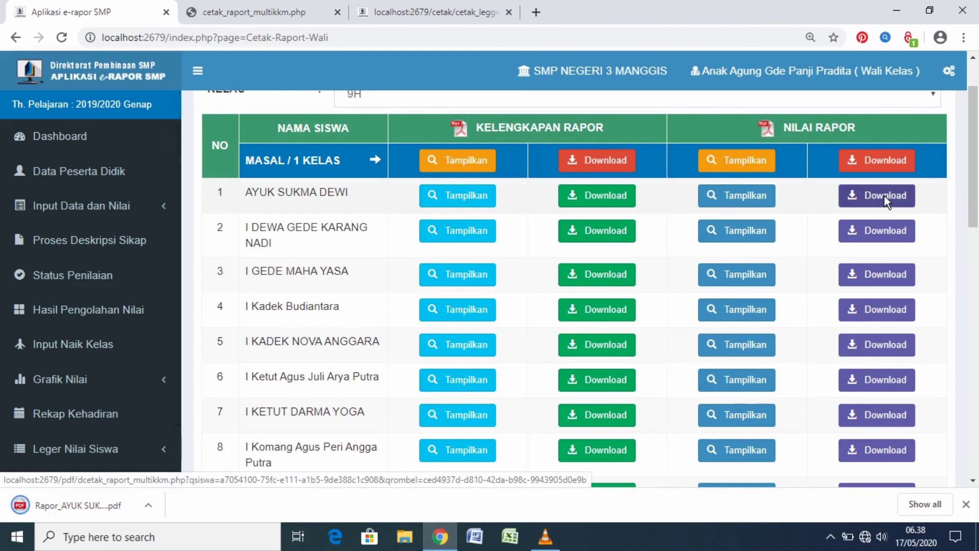
left_click(405, 541)
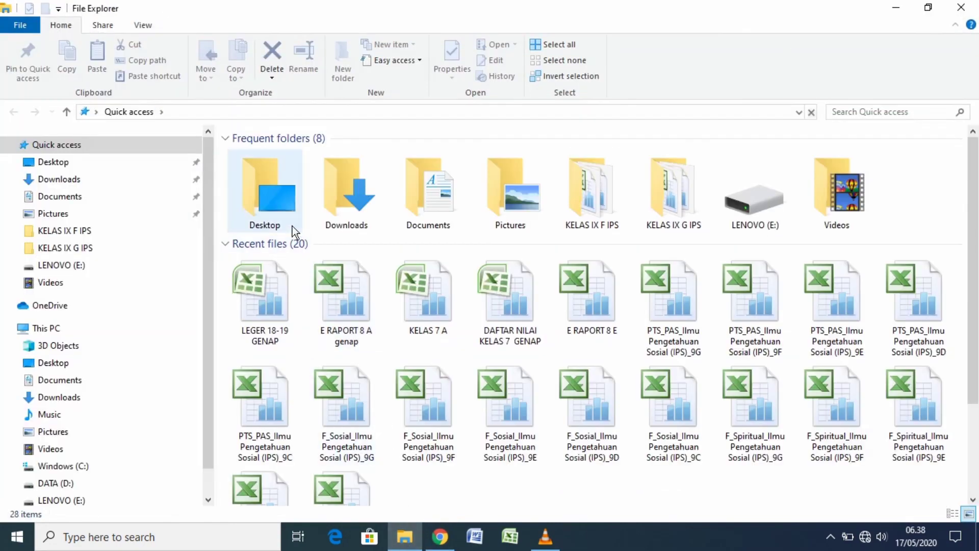
left_click(70, 179)
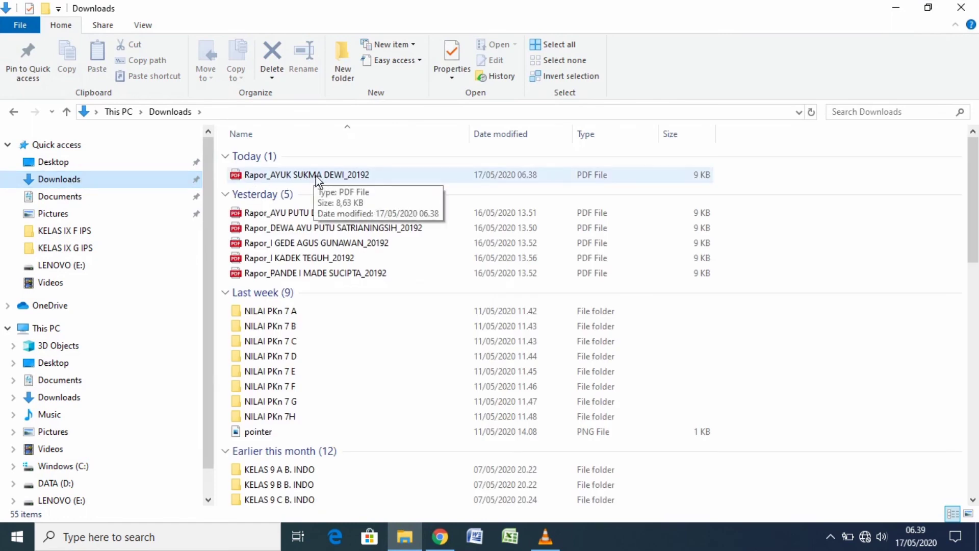
Switch back to Chrome and close the report card preview and grade ledger pages
key("alt+Tab")
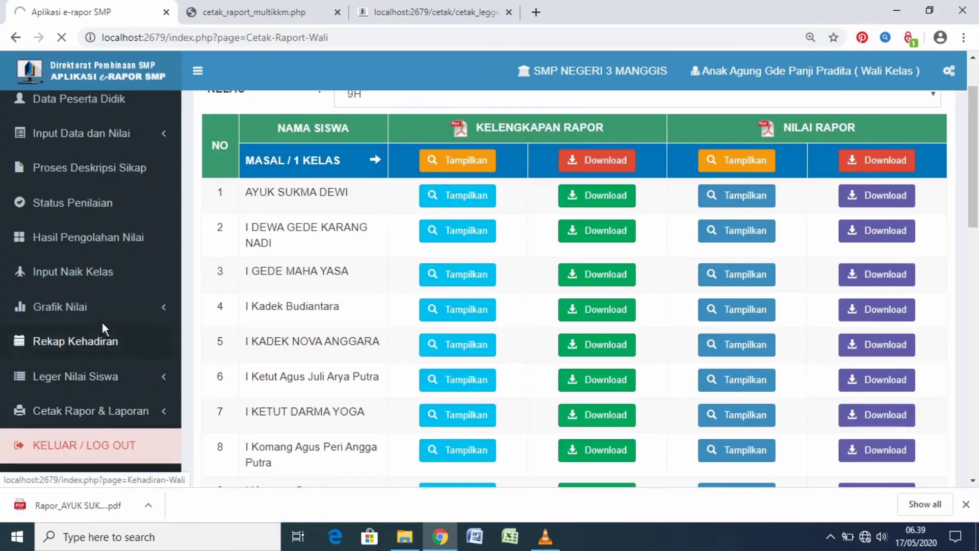
left_click(338, 13)
left_click(338, 12)
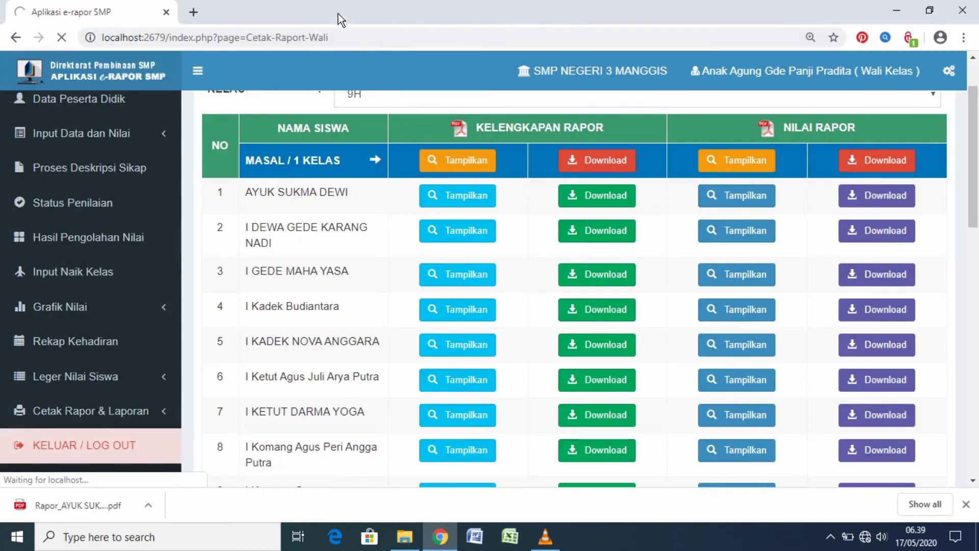